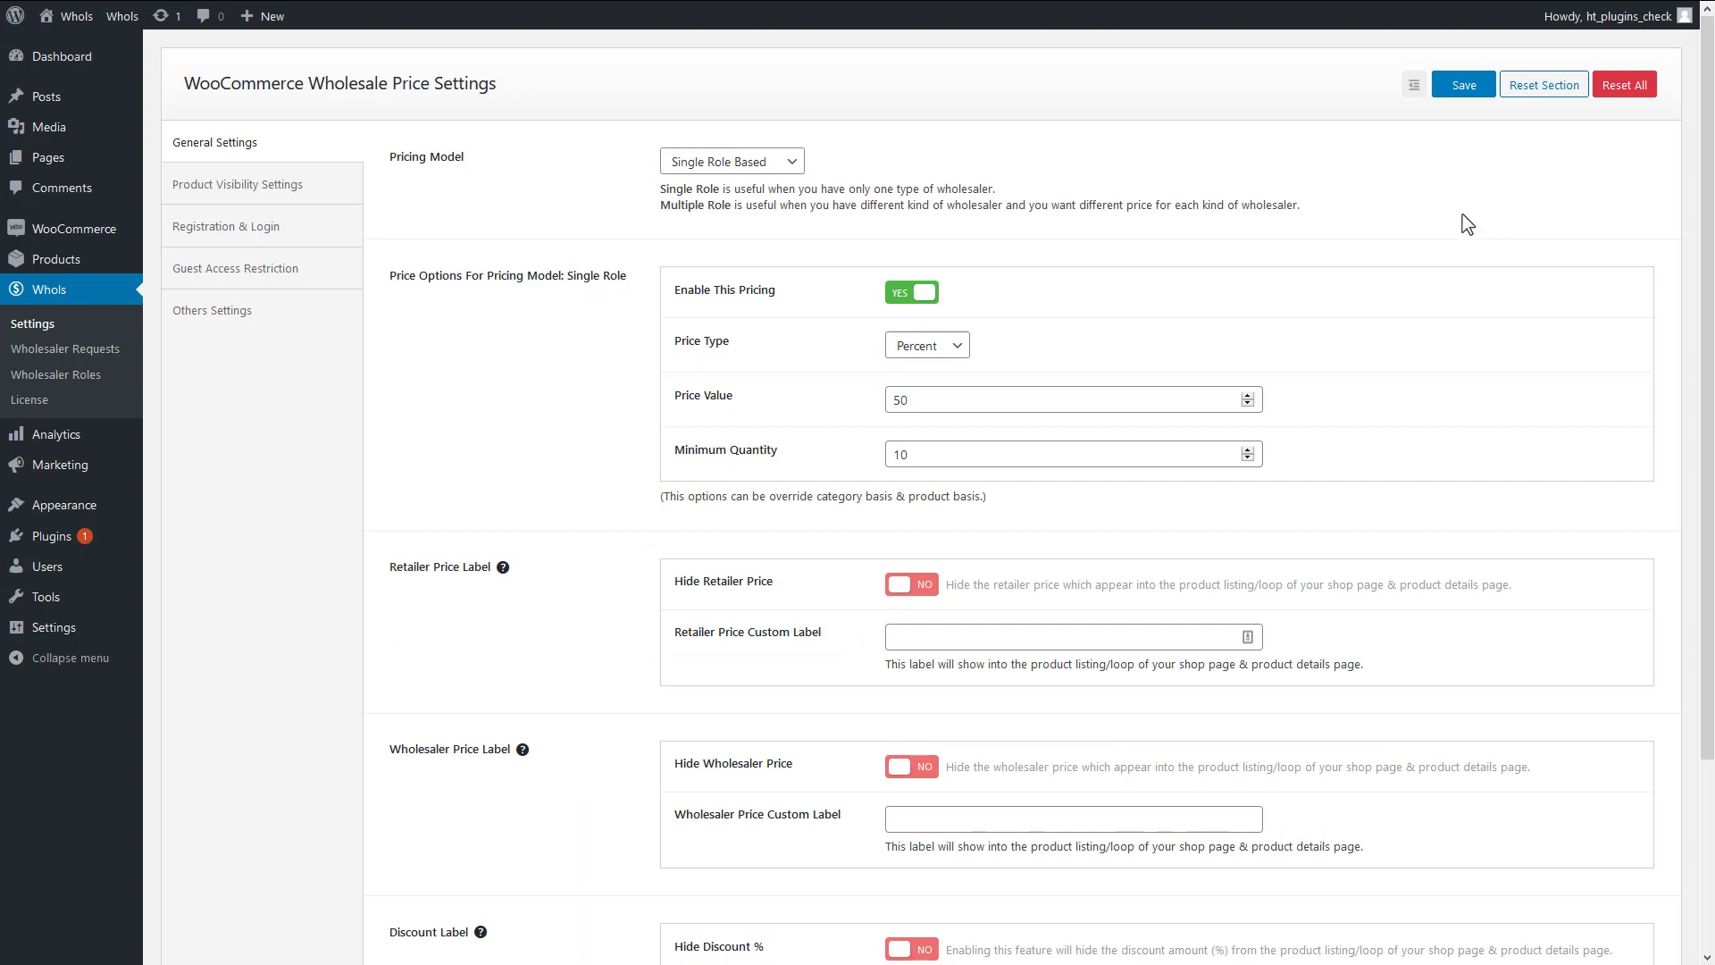
# Review the Product Visibility, Registration & Login, Guest Access Restriction and Others settings, and return to the General Settings.
pyautogui.click(272, 189)
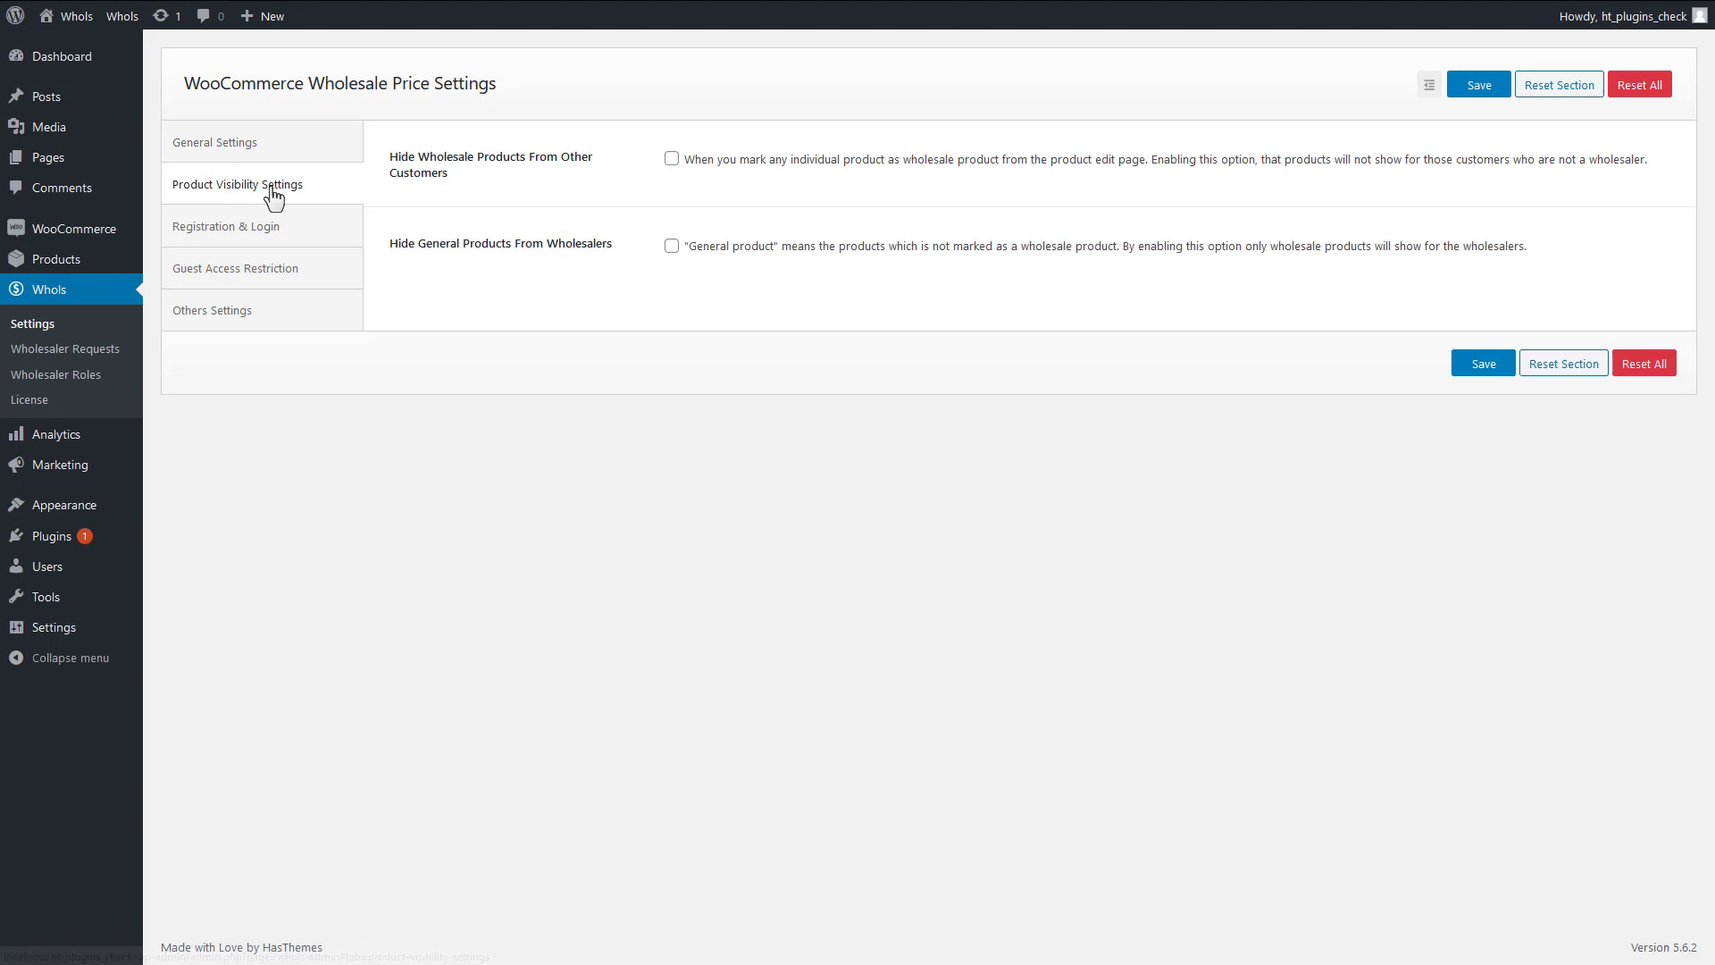
pyautogui.click(246, 239)
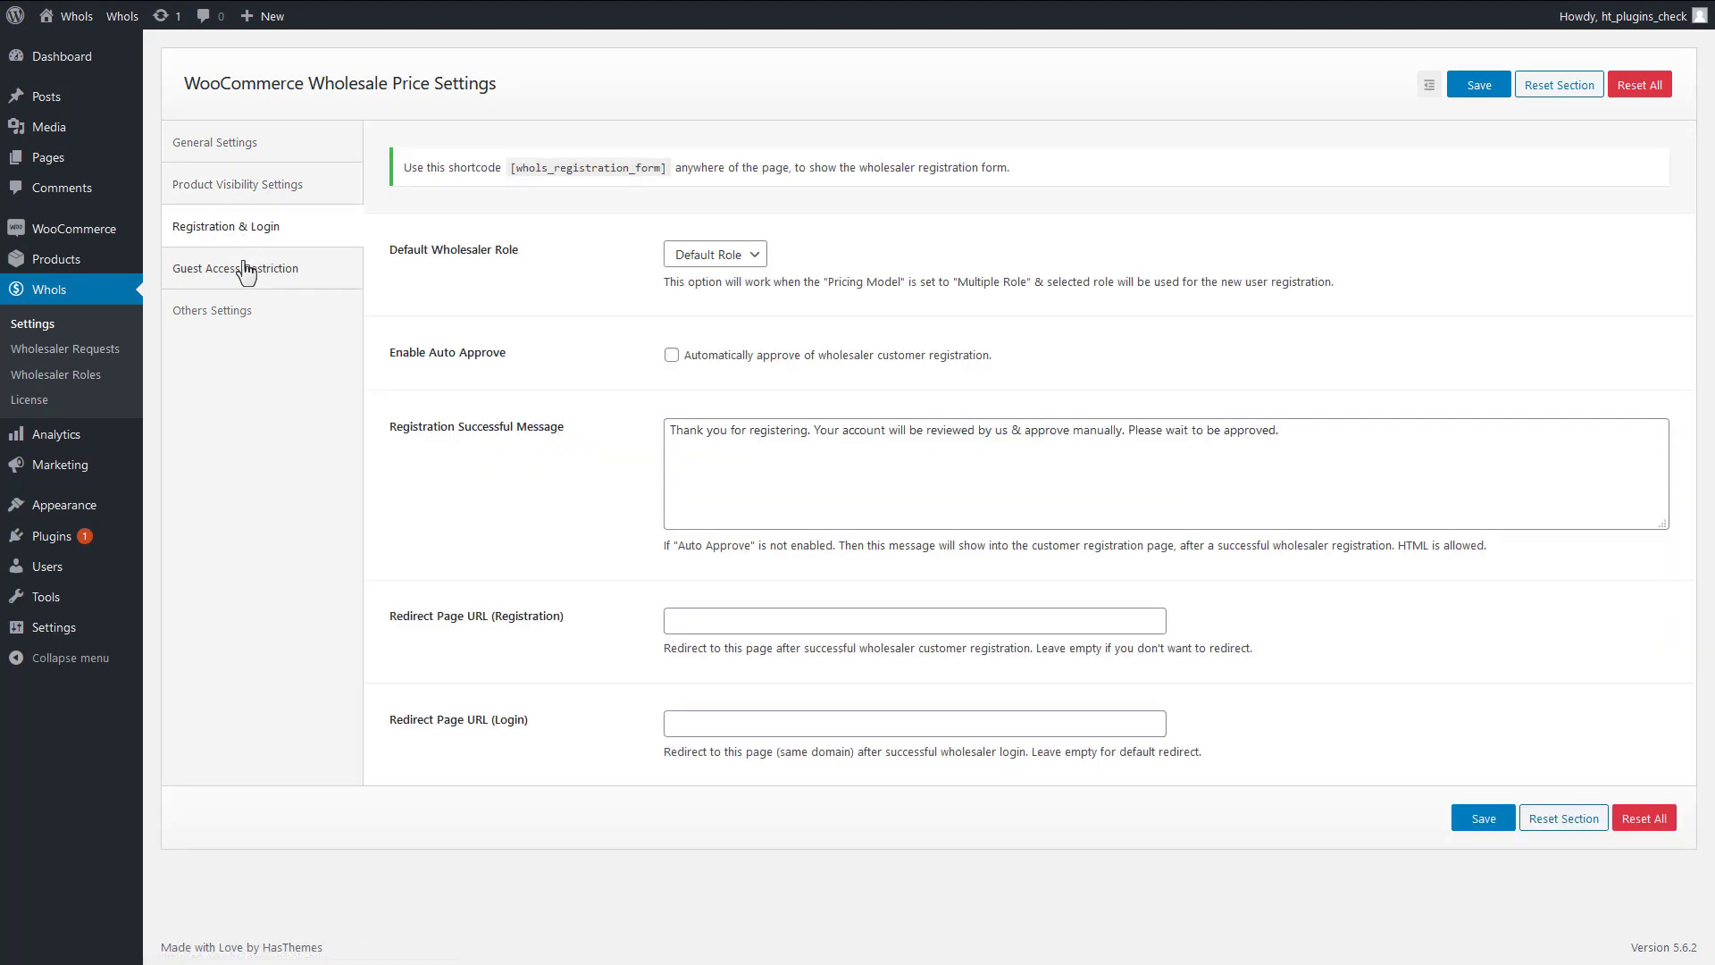
pyautogui.click(243, 272)
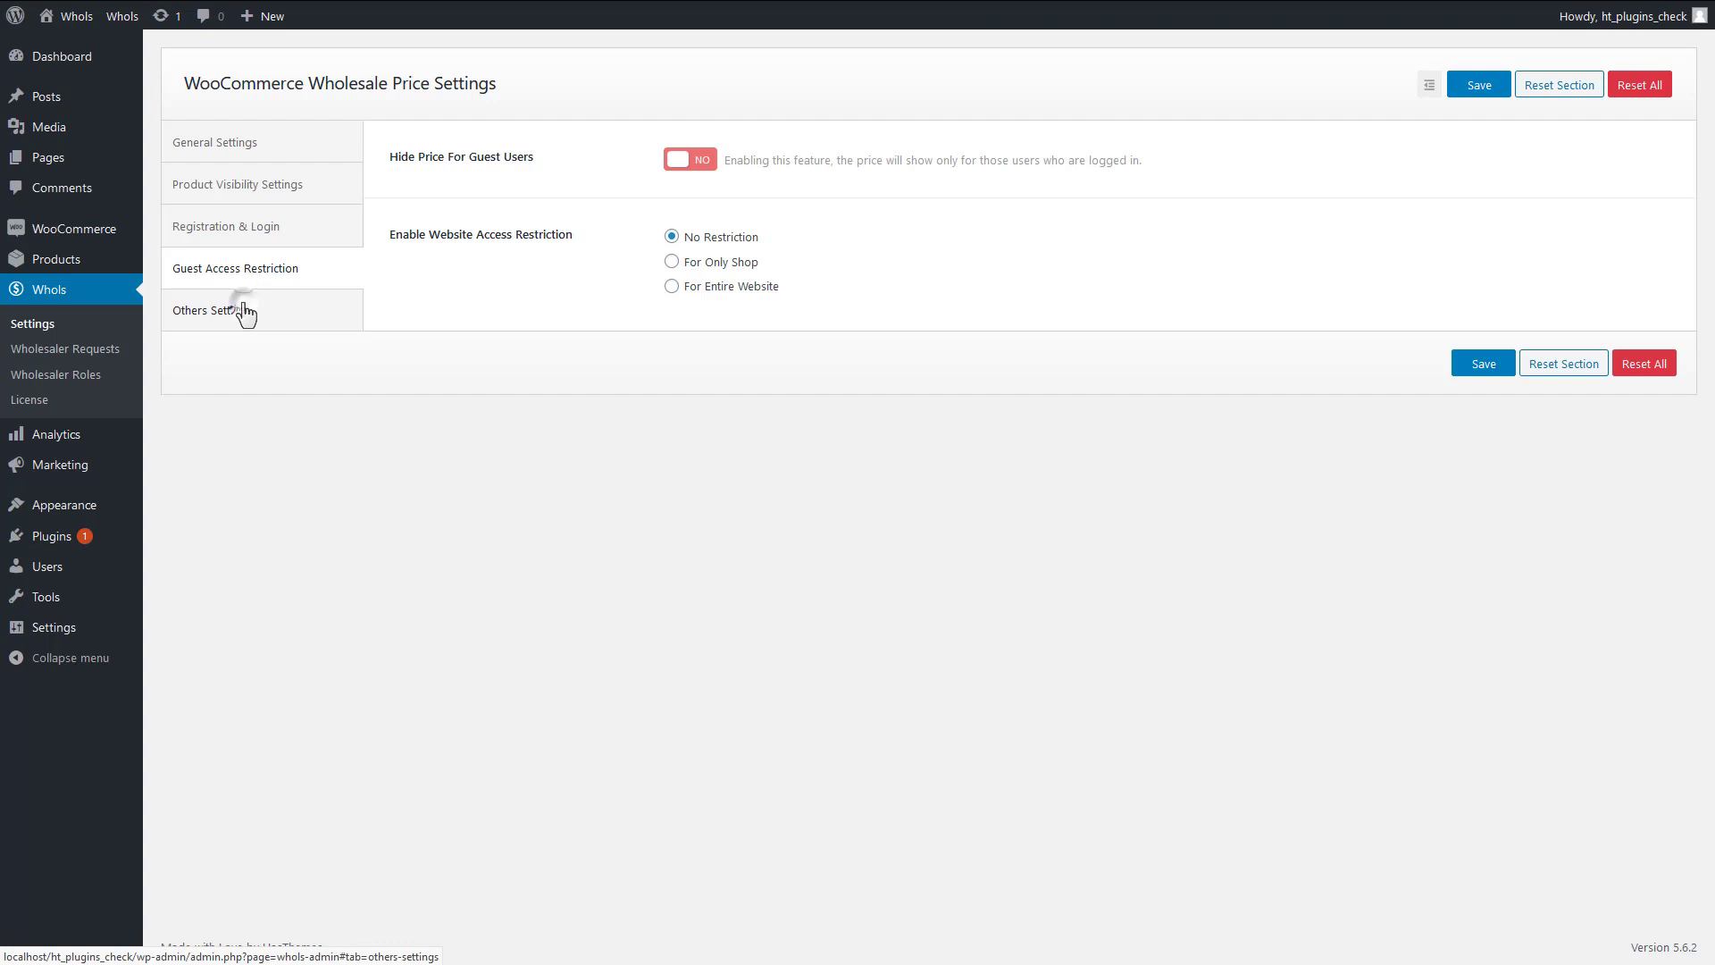
pyautogui.click(246, 313)
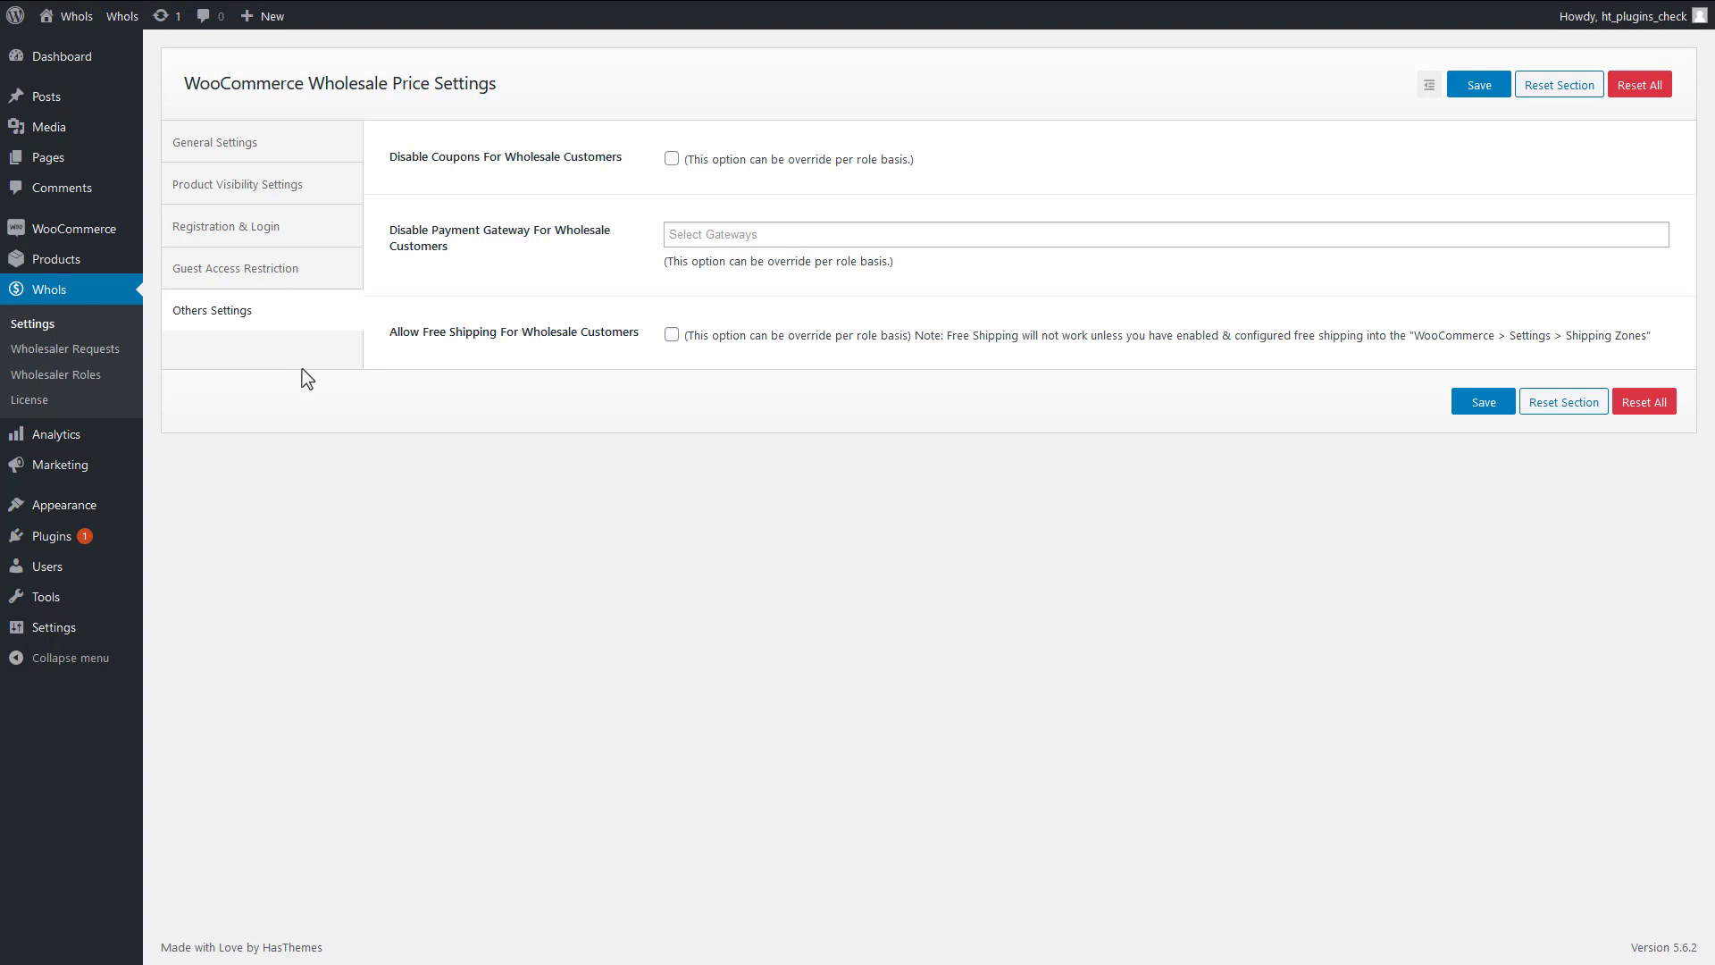
pyautogui.click(308, 168)
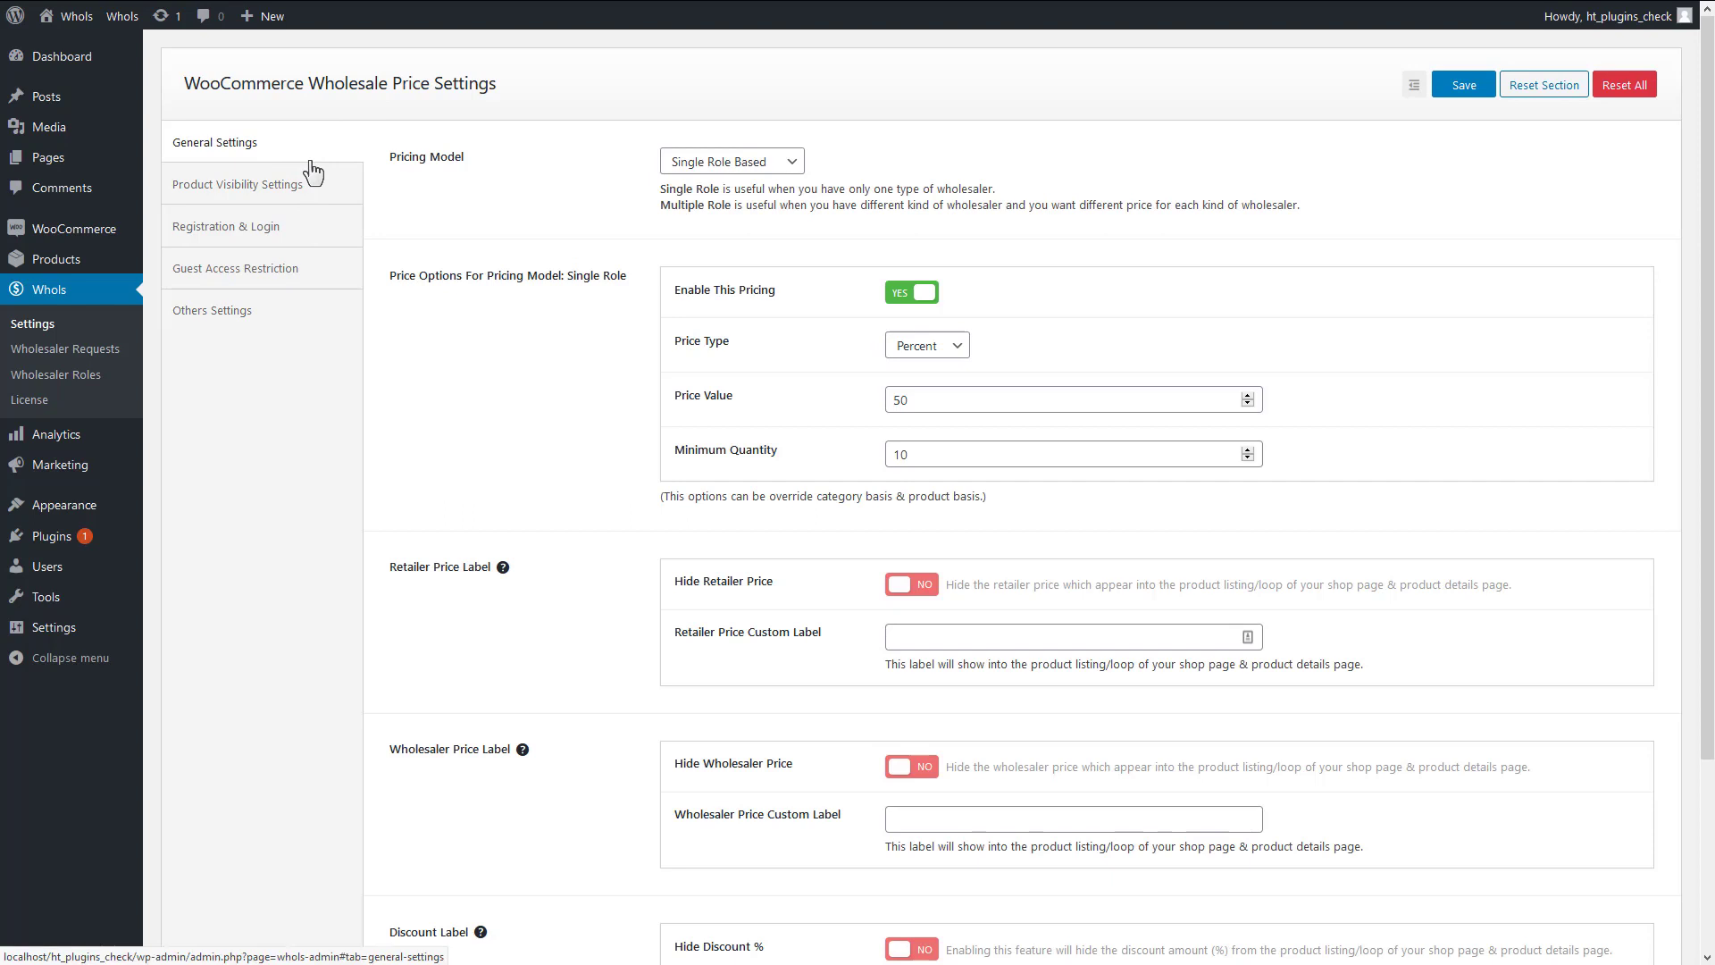
# Switch the pricing model to Multiple Role Based and review the price options for Level 1 through Level 7.
pyautogui.click(792, 164)
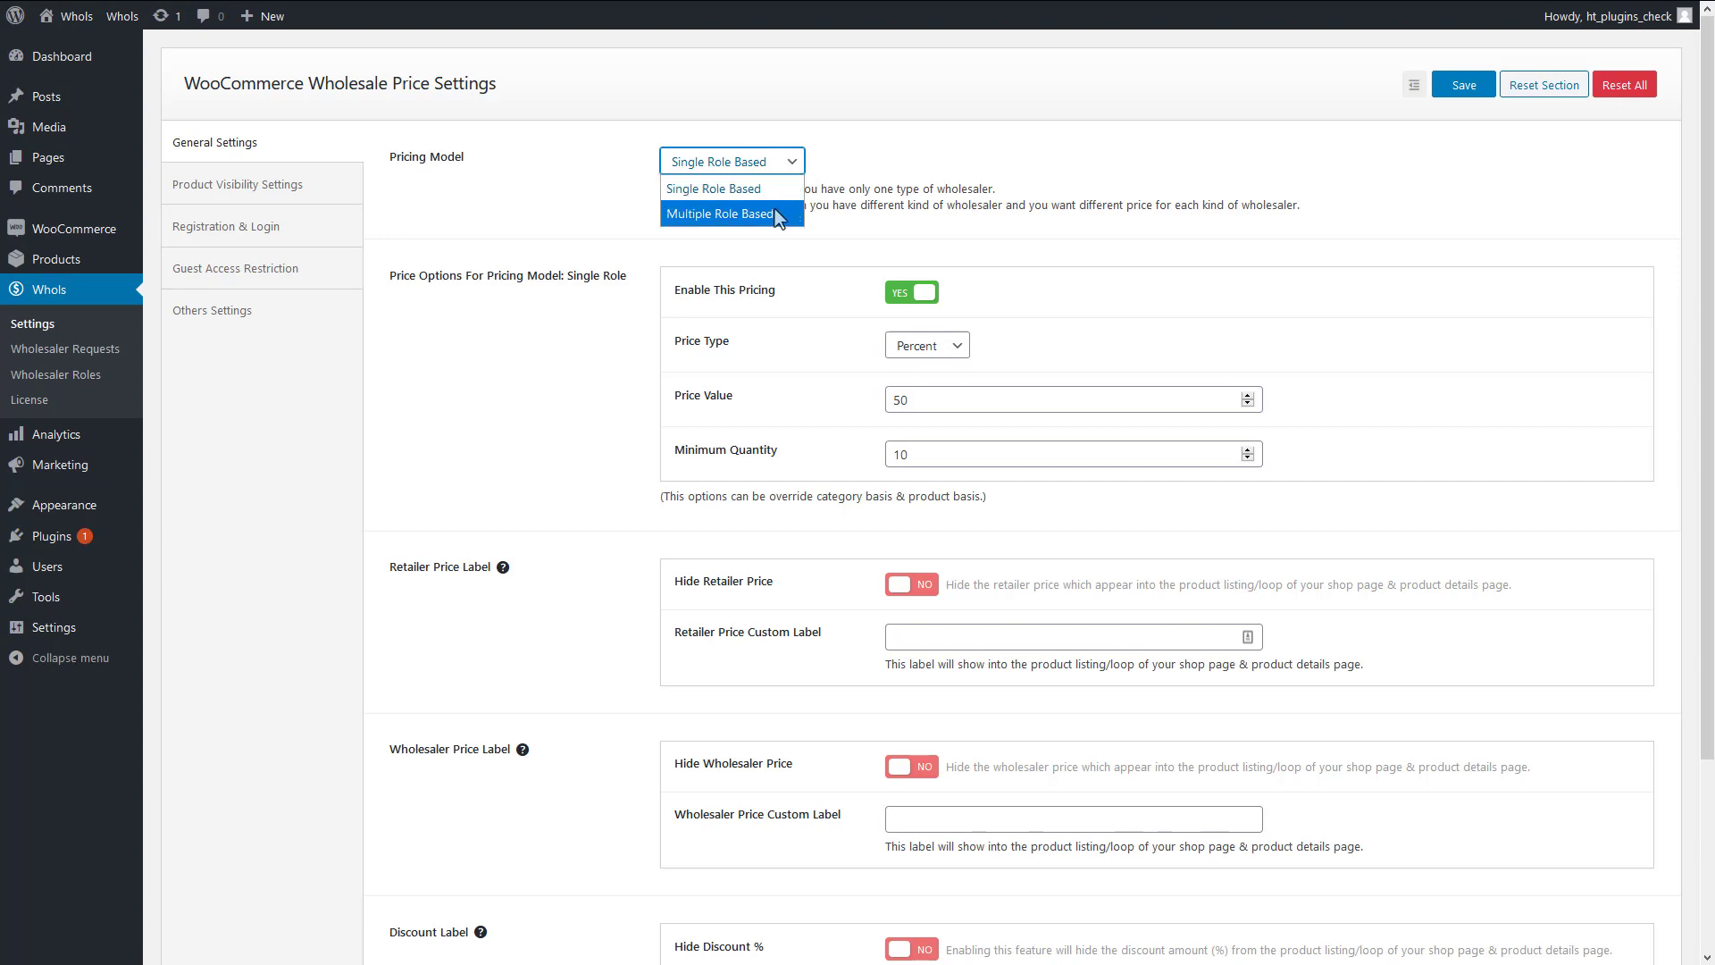
pyautogui.click(776, 214)
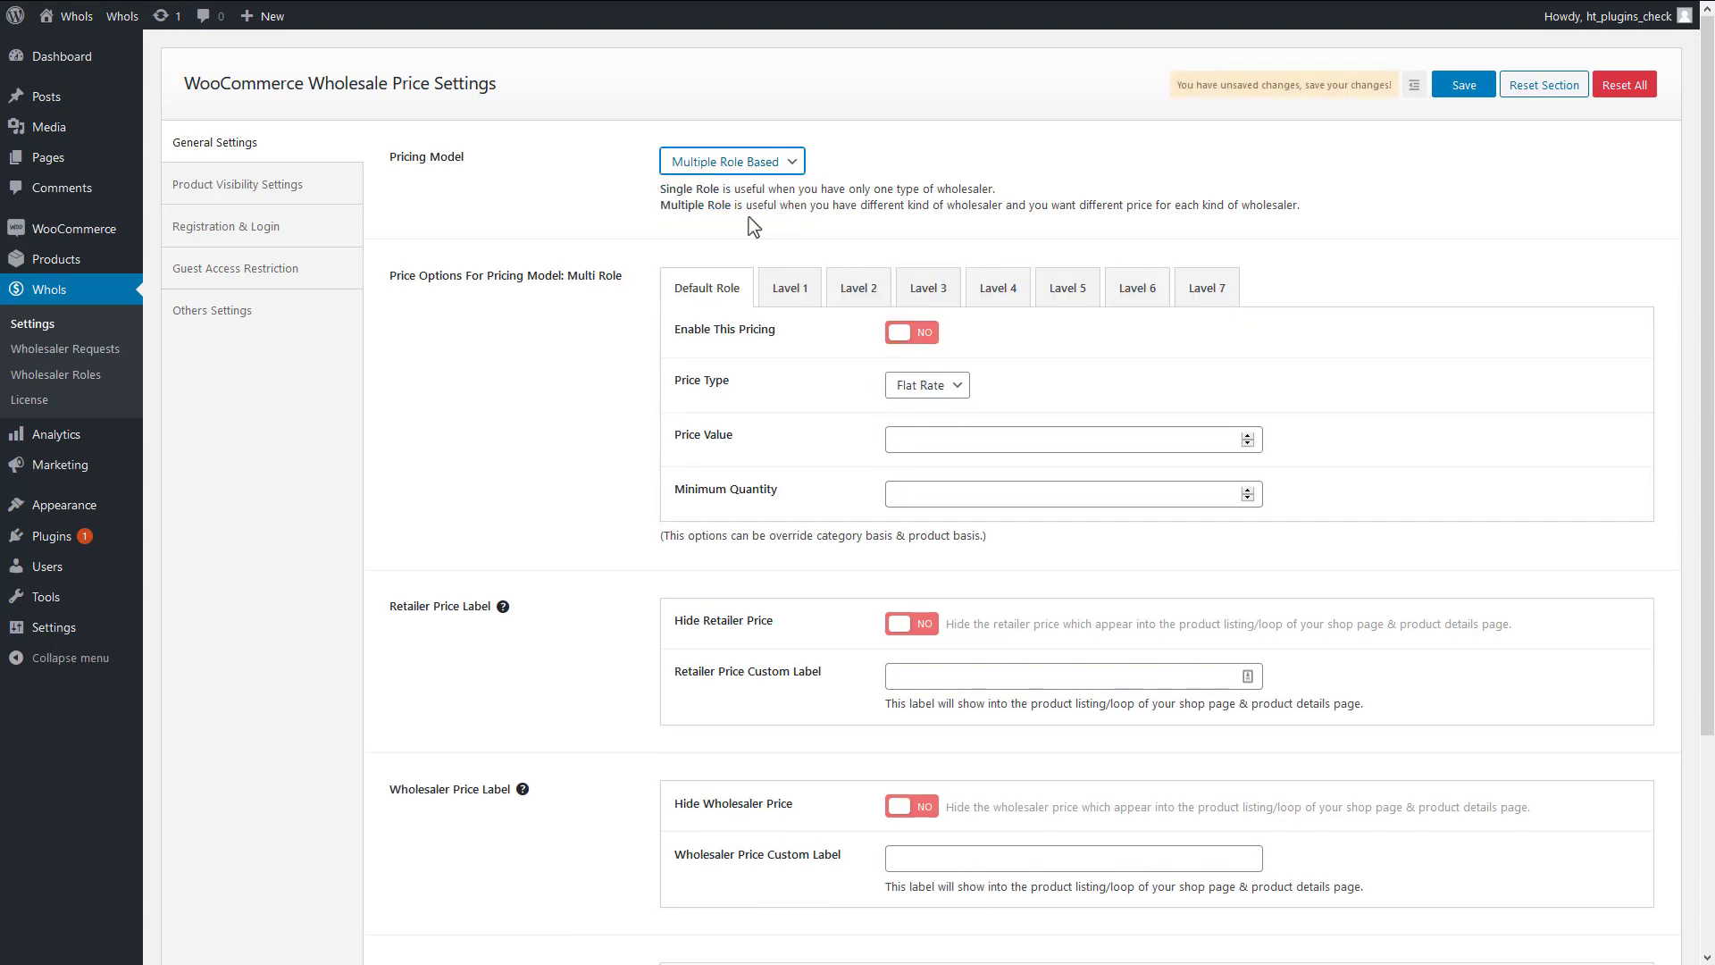
pyautogui.click(794, 297)
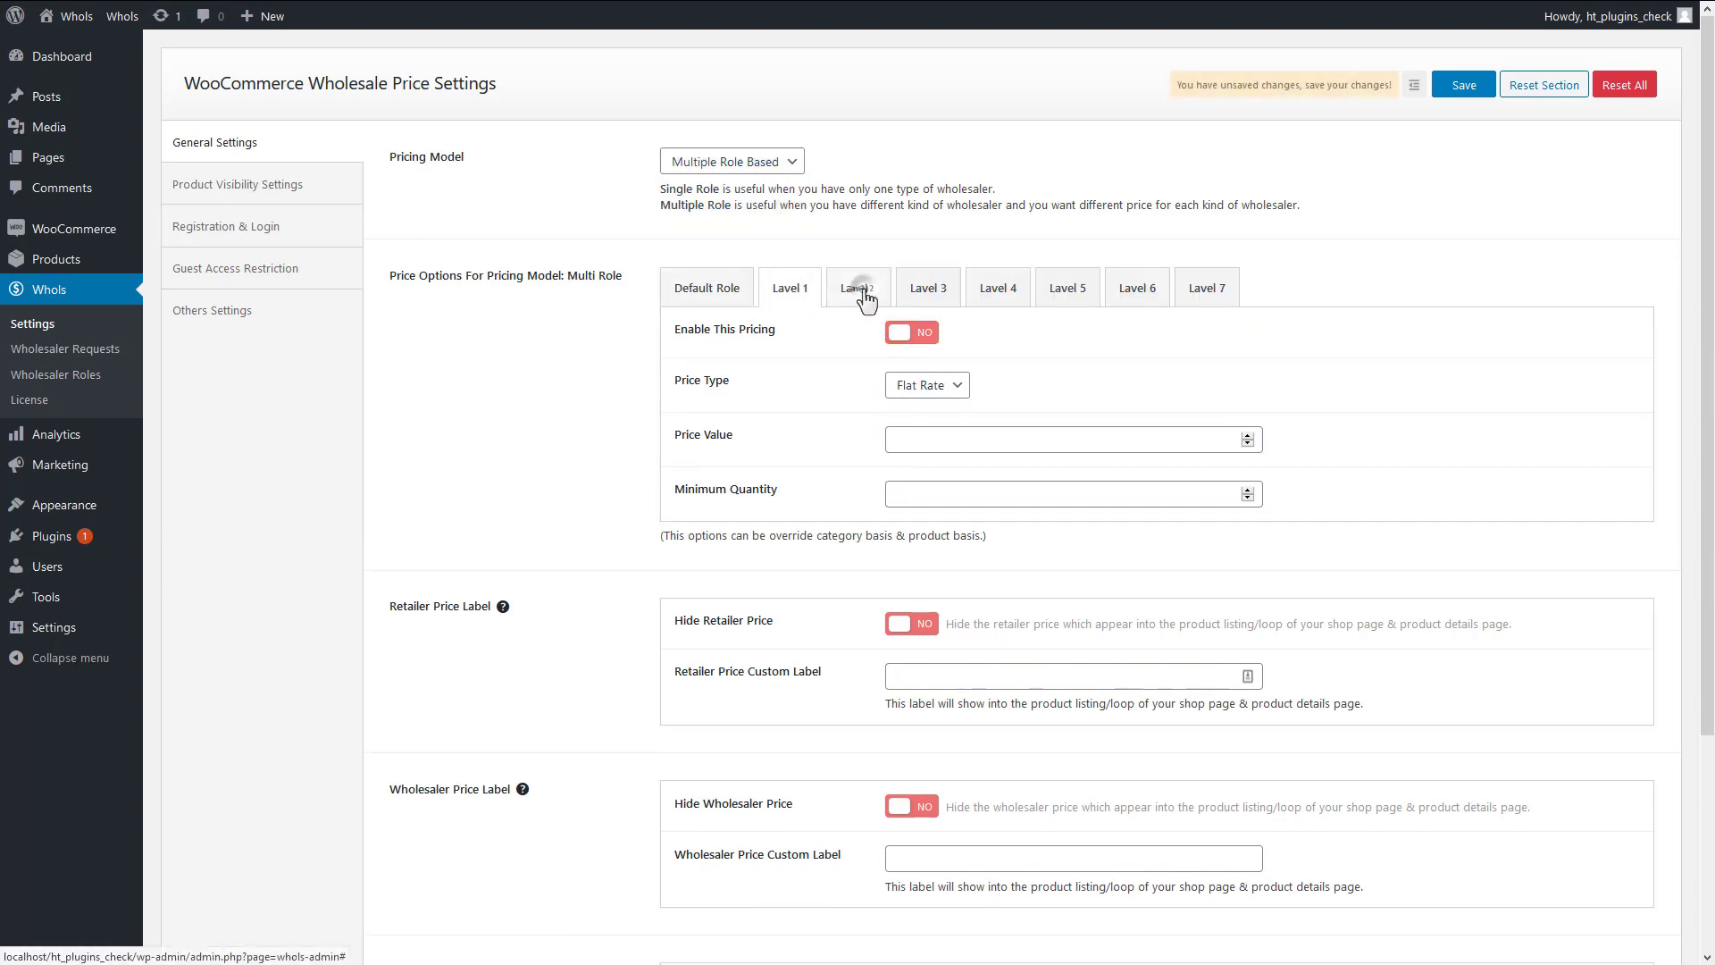
pyautogui.click(865, 296)
pyautogui.click(929, 297)
pyautogui.click(1000, 299)
pyautogui.click(1063, 297)
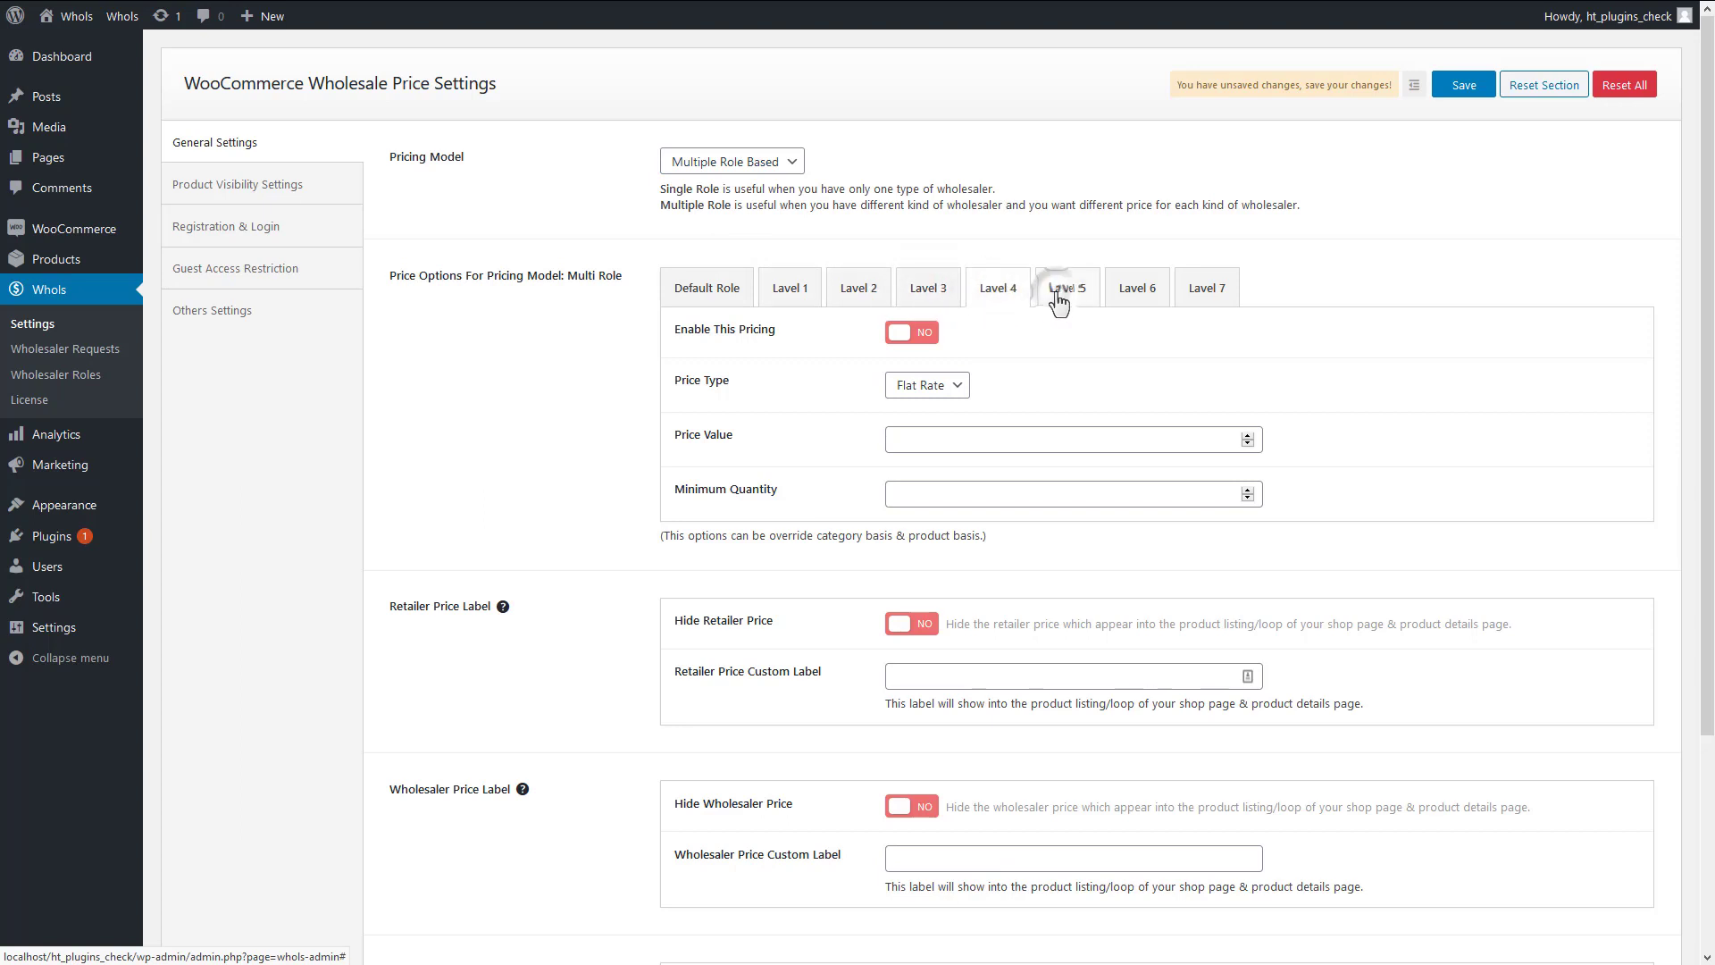
pyautogui.click(1129, 296)
pyautogui.click(1197, 300)
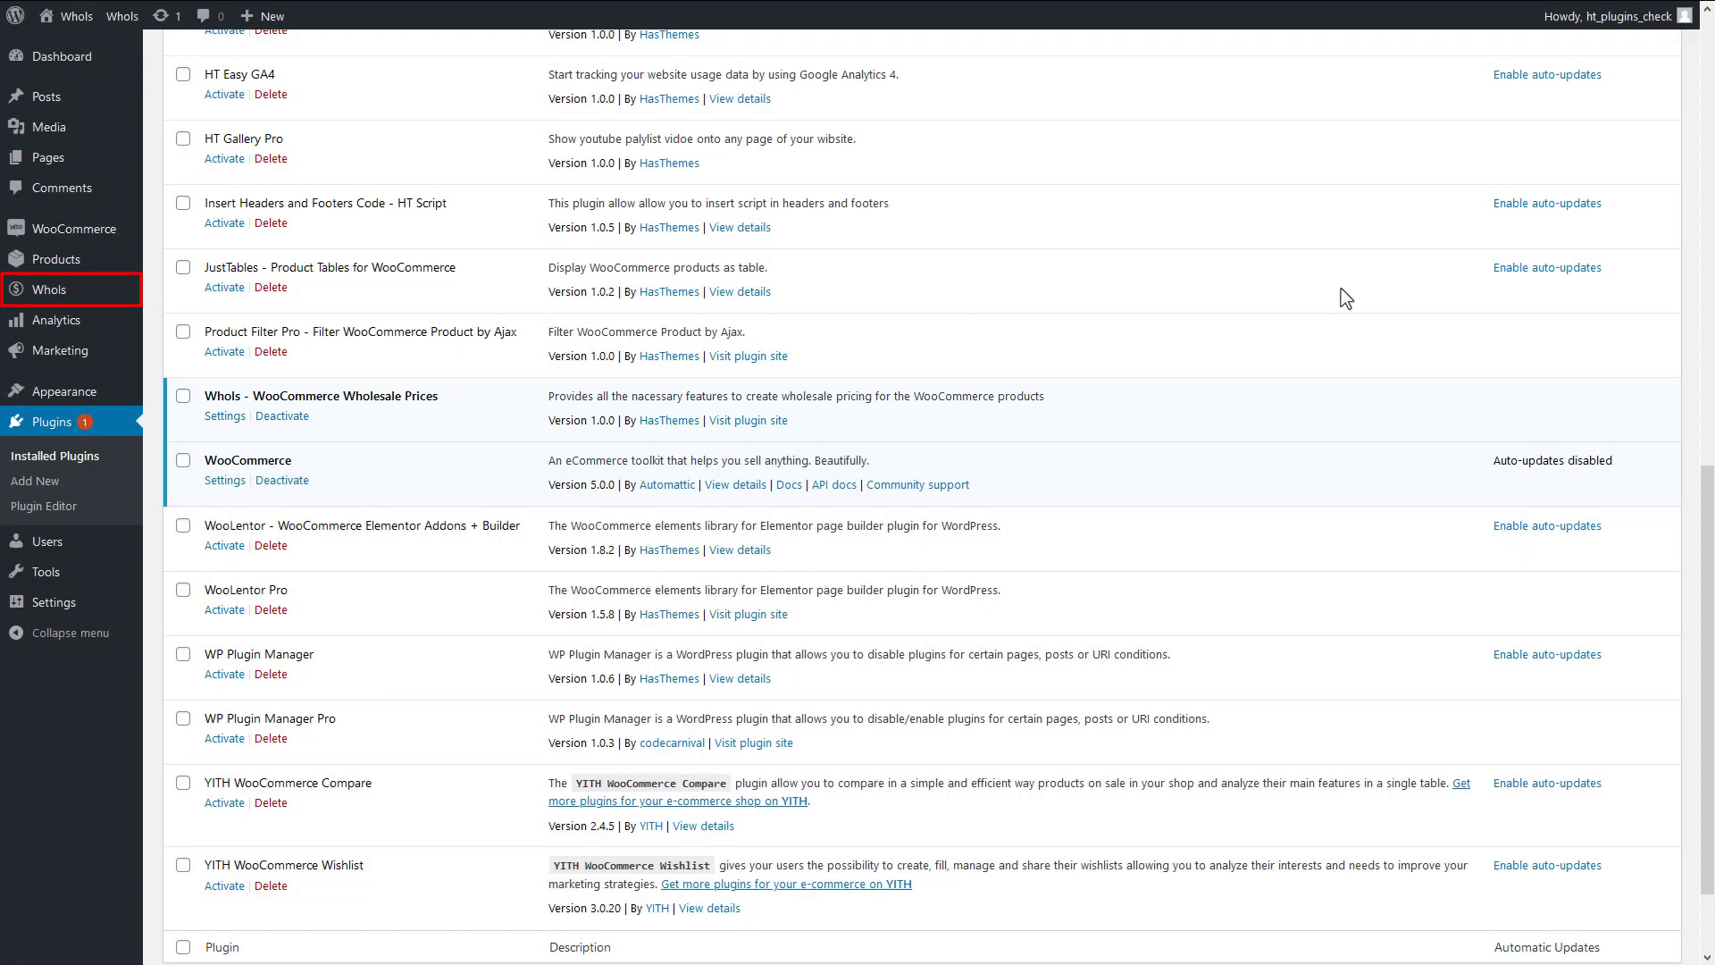
# Open the Whols wholesale price settings.
pyautogui.moveTo(62, 301)
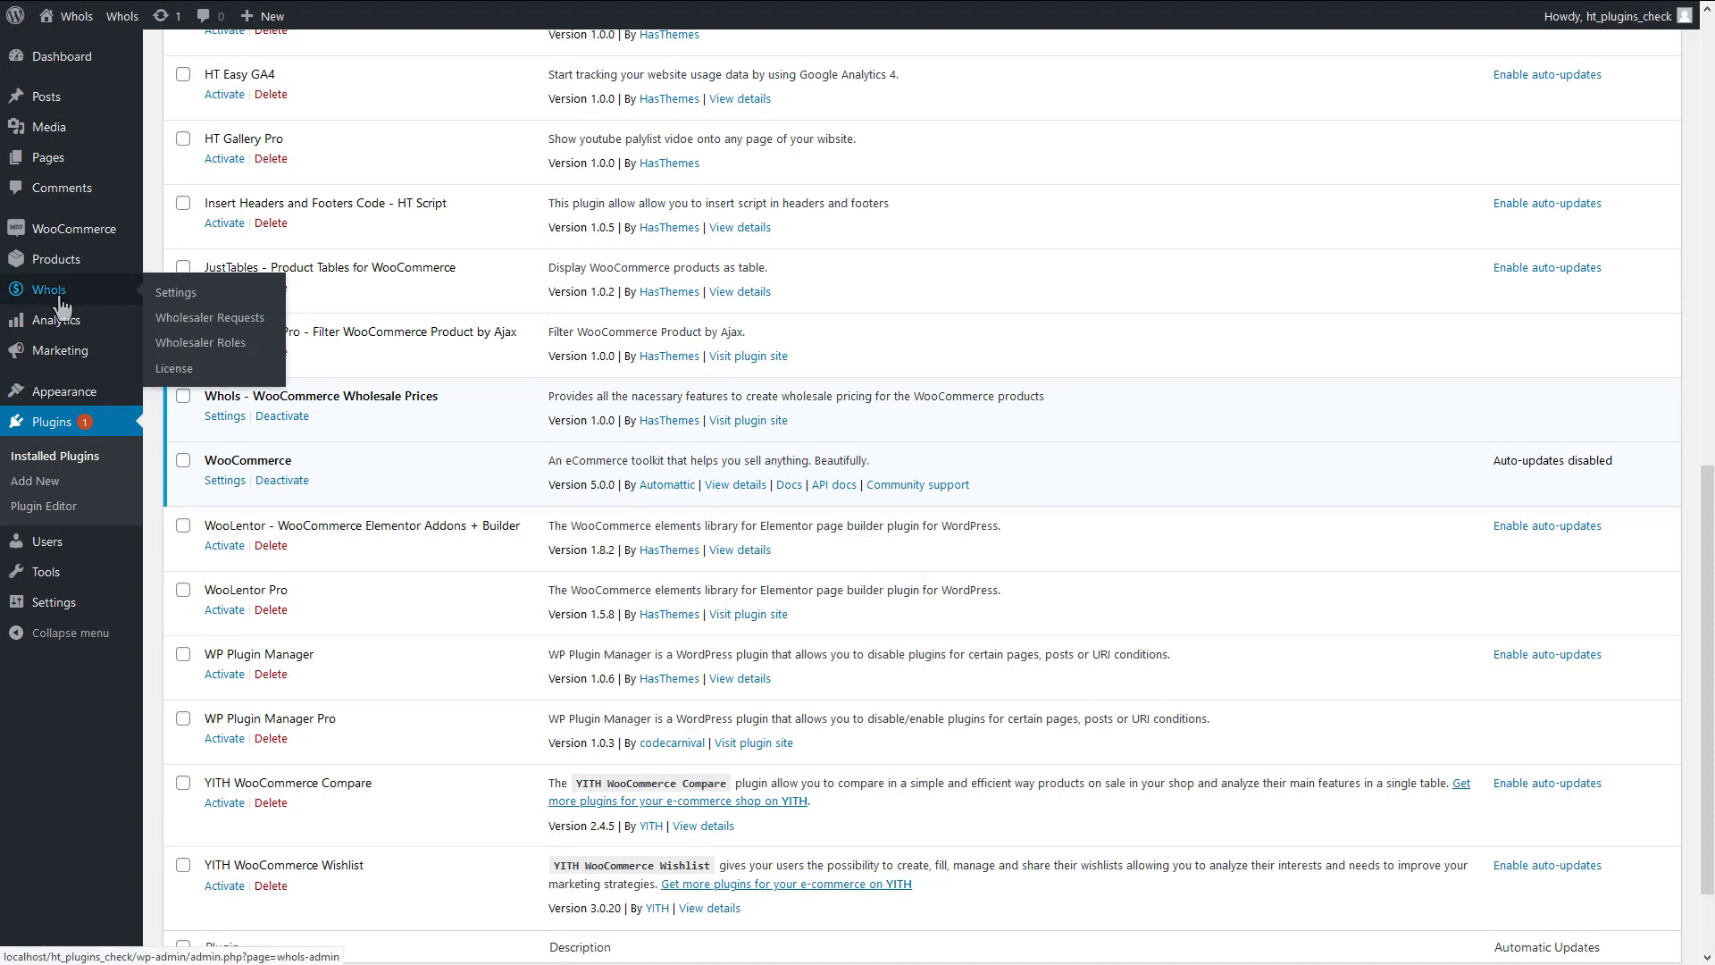
pyautogui.click(61, 301)
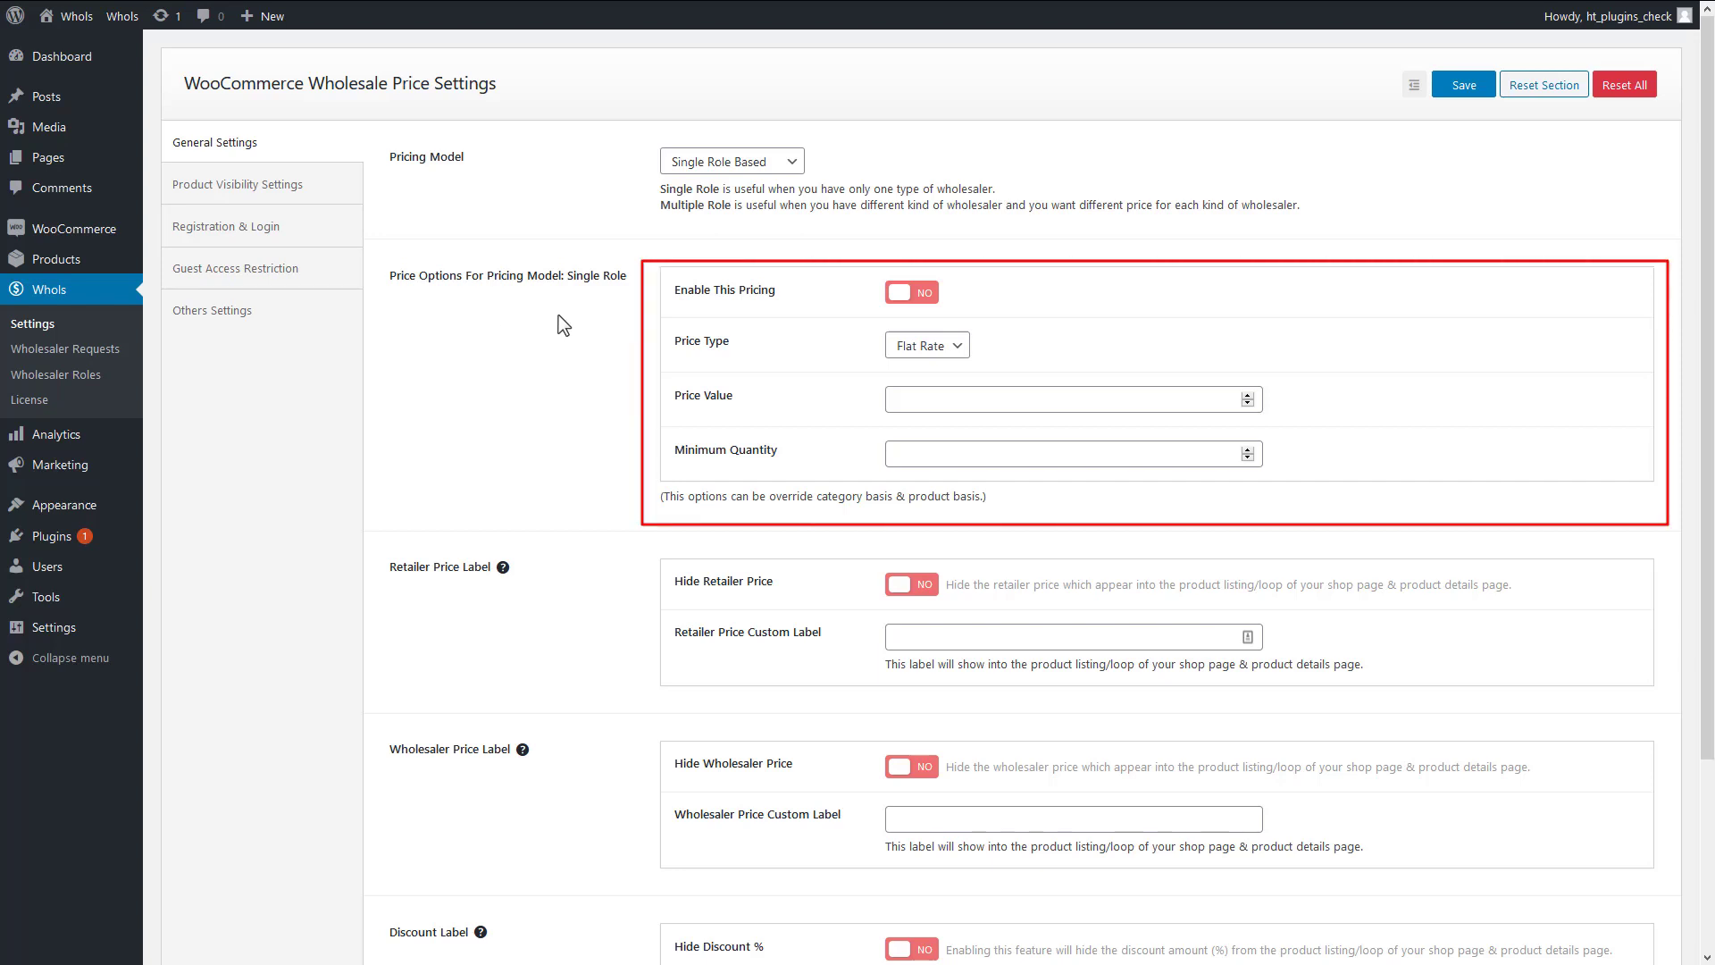
# Try the Multiple Role Based pricing model, look through its role price options, and set the model back to Single Role Based.
pyautogui.click(719, 162)
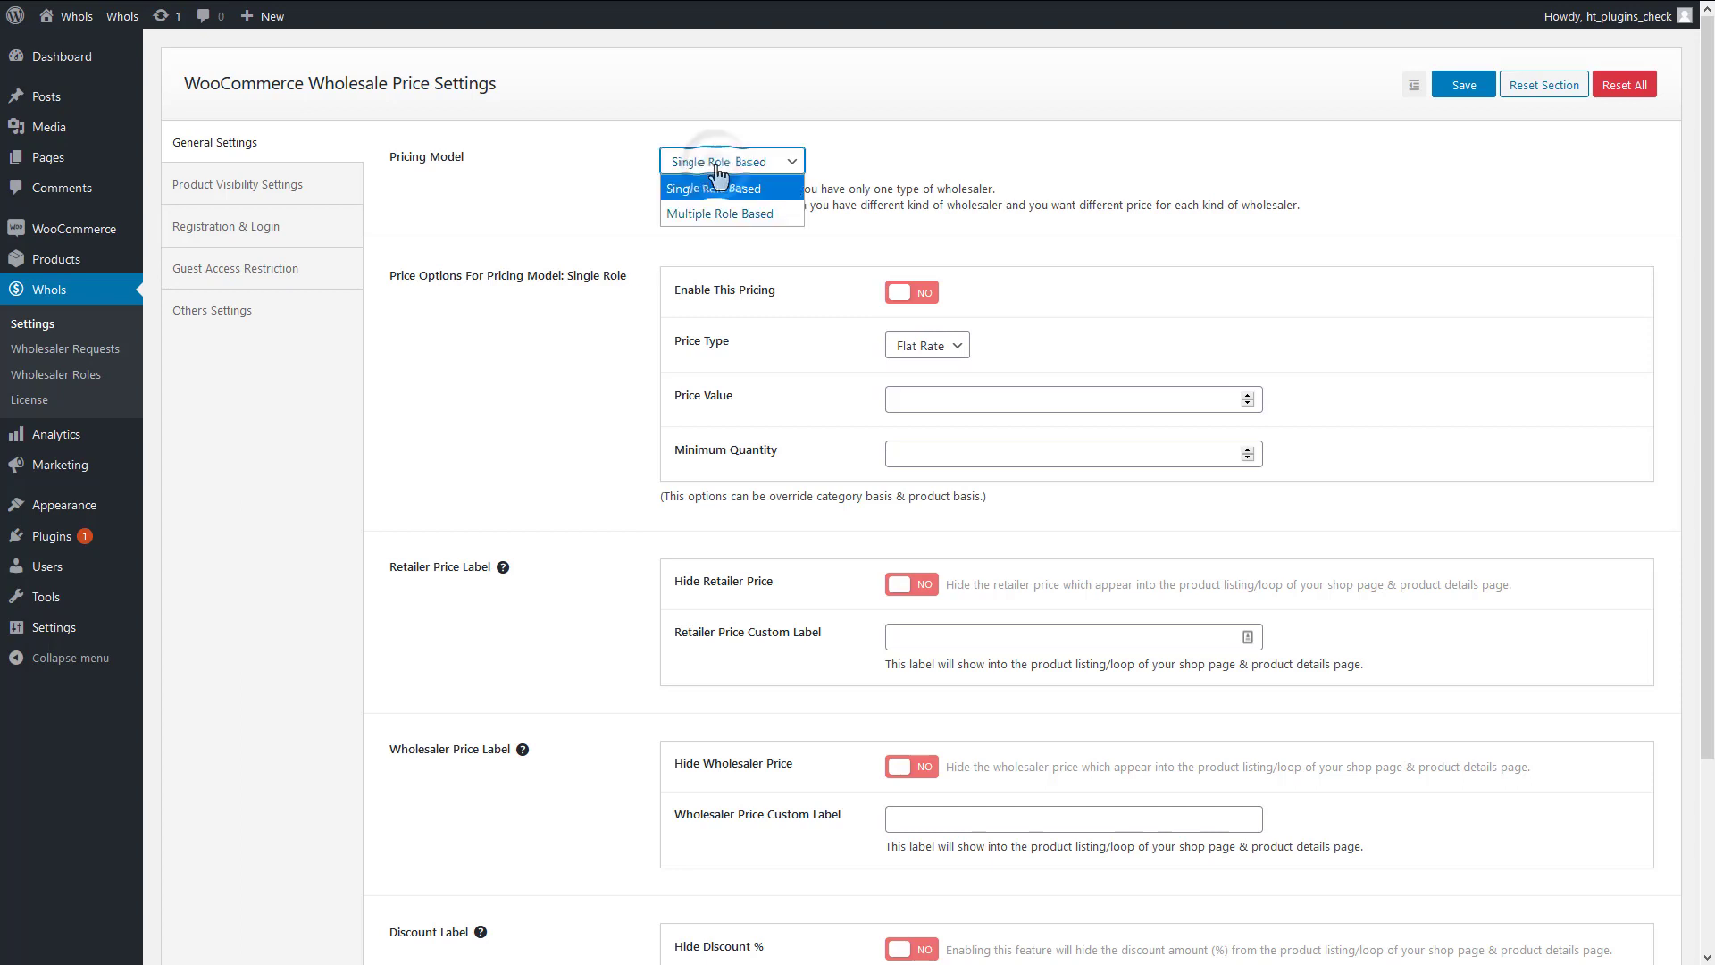
pyautogui.click(760, 214)
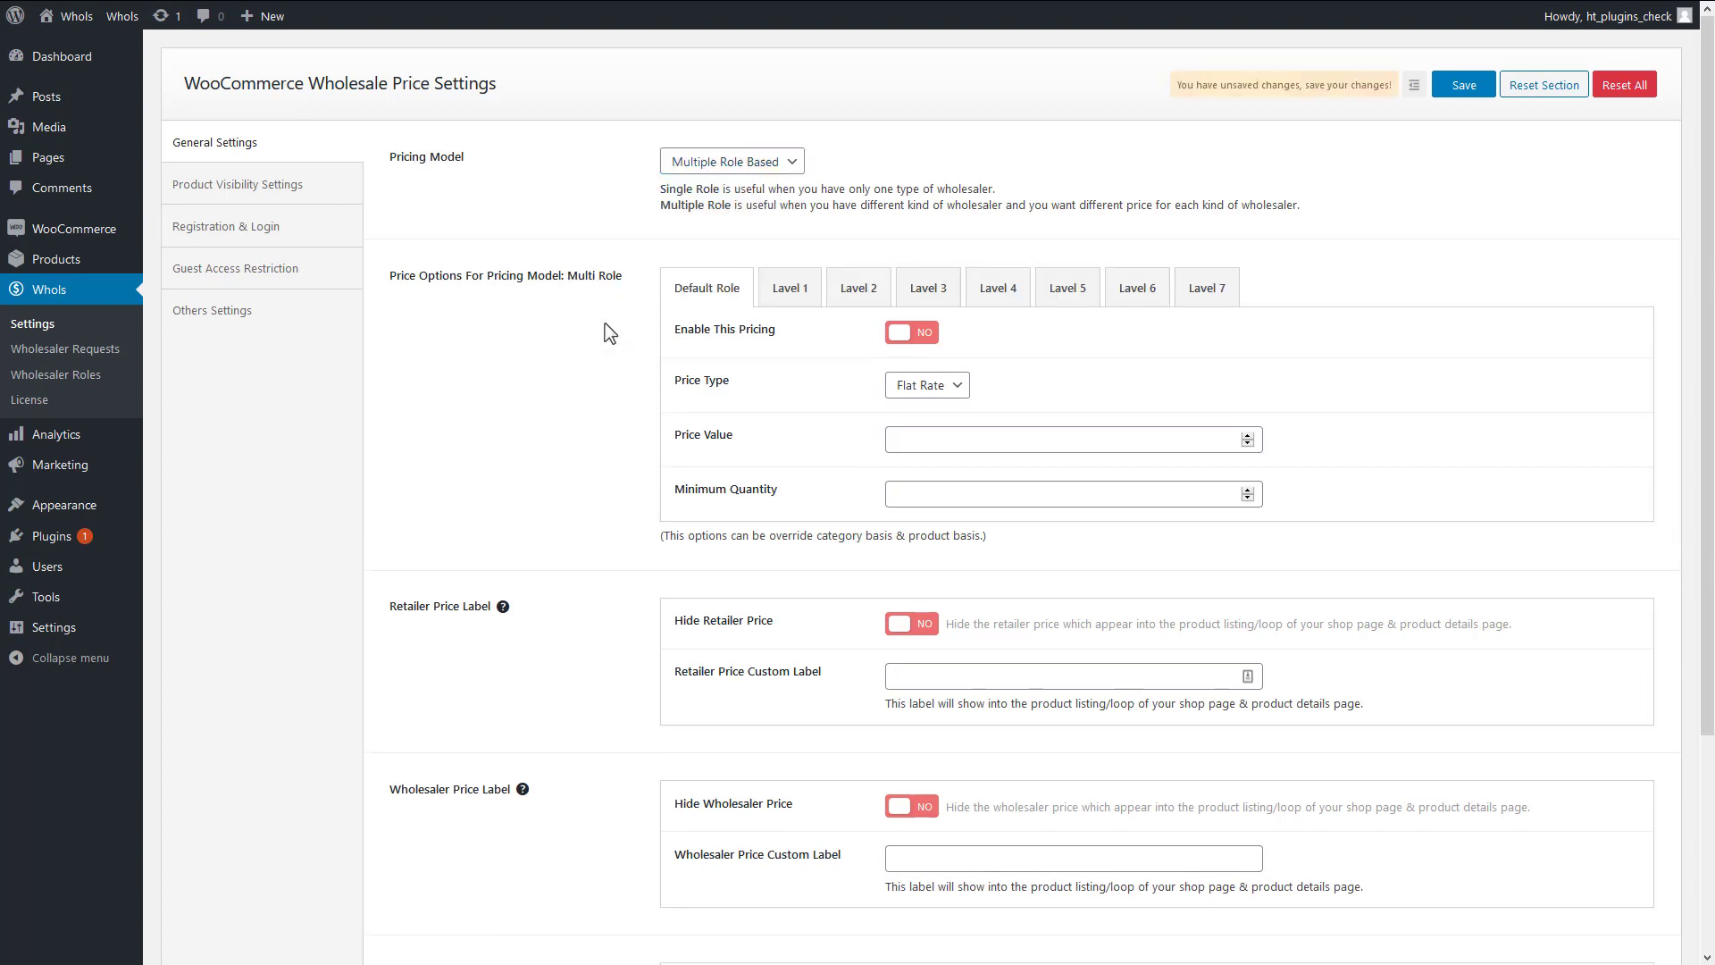
pyautogui.click(786, 288)
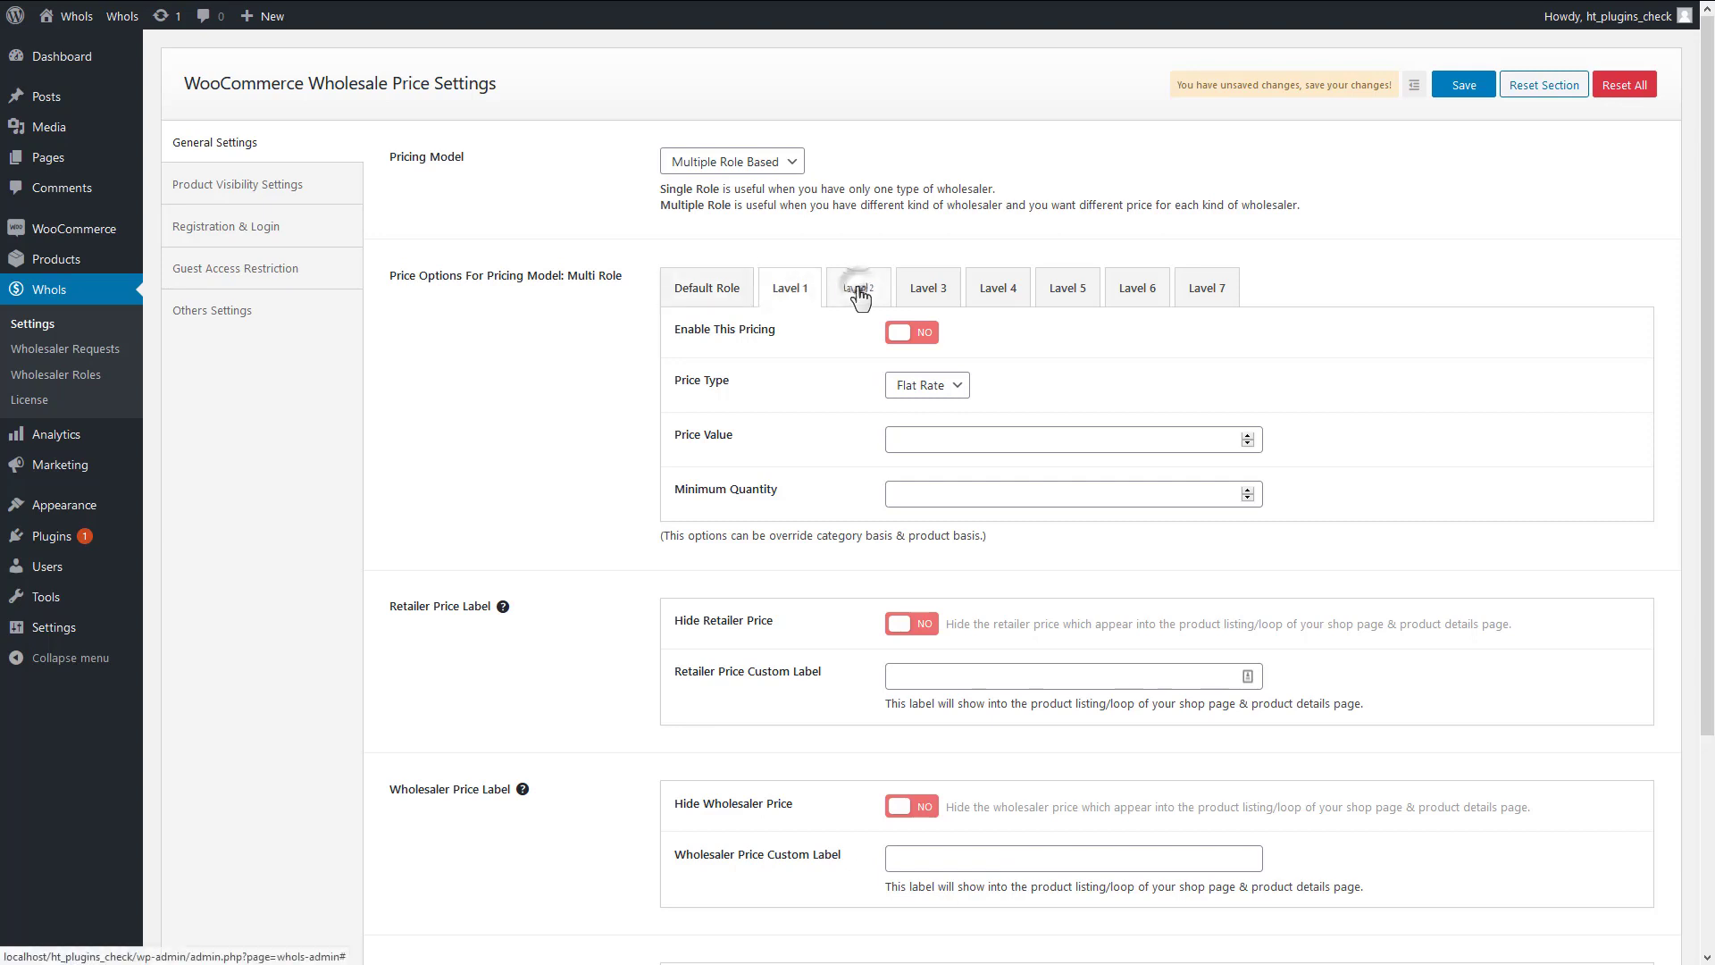
pyautogui.click(853, 290)
pyautogui.click(1211, 295)
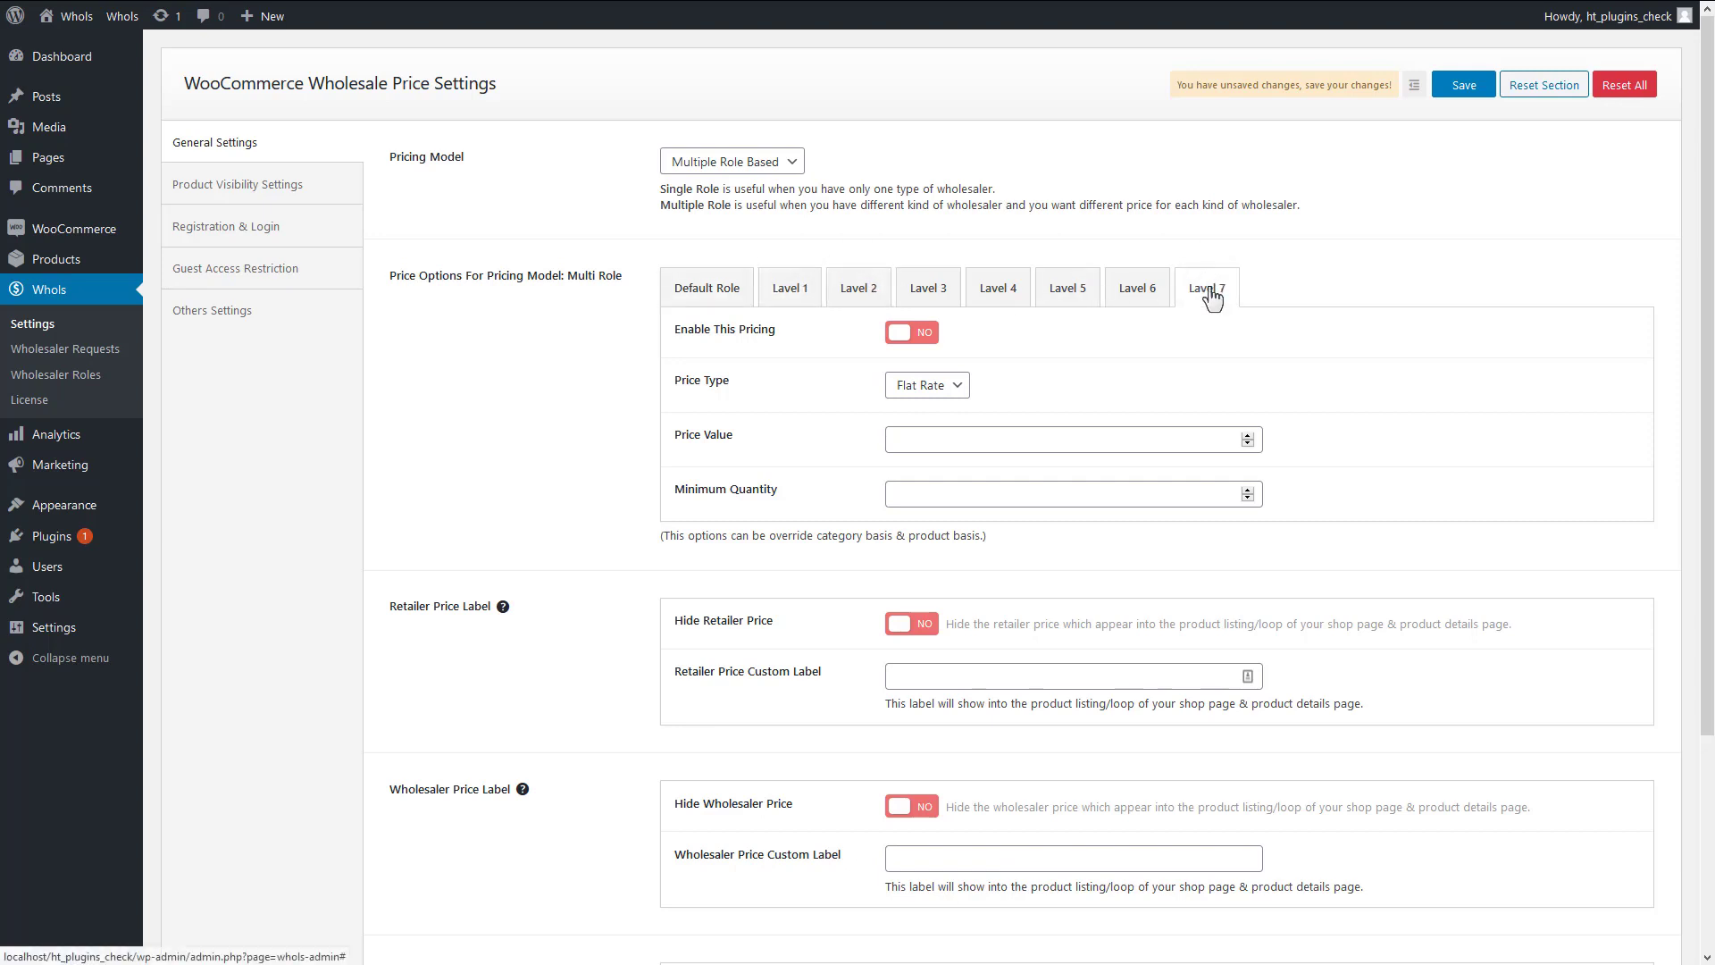
pyautogui.click(712, 295)
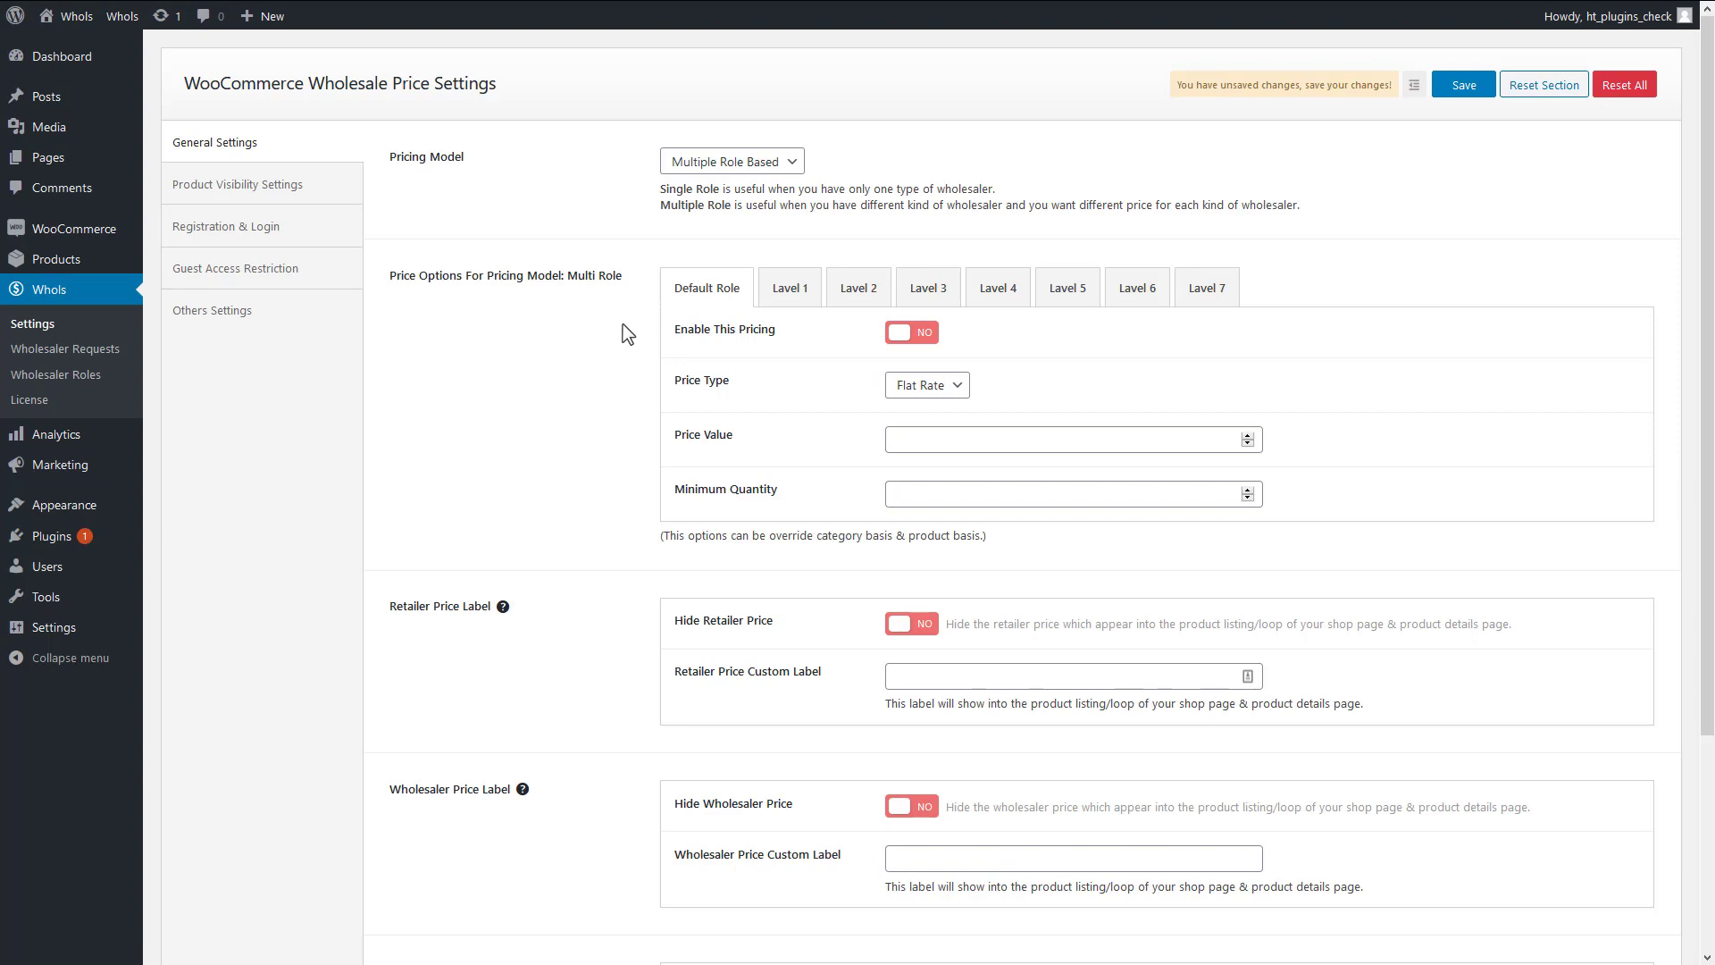
pyautogui.click(719, 162)
pyautogui.click(712, 178)
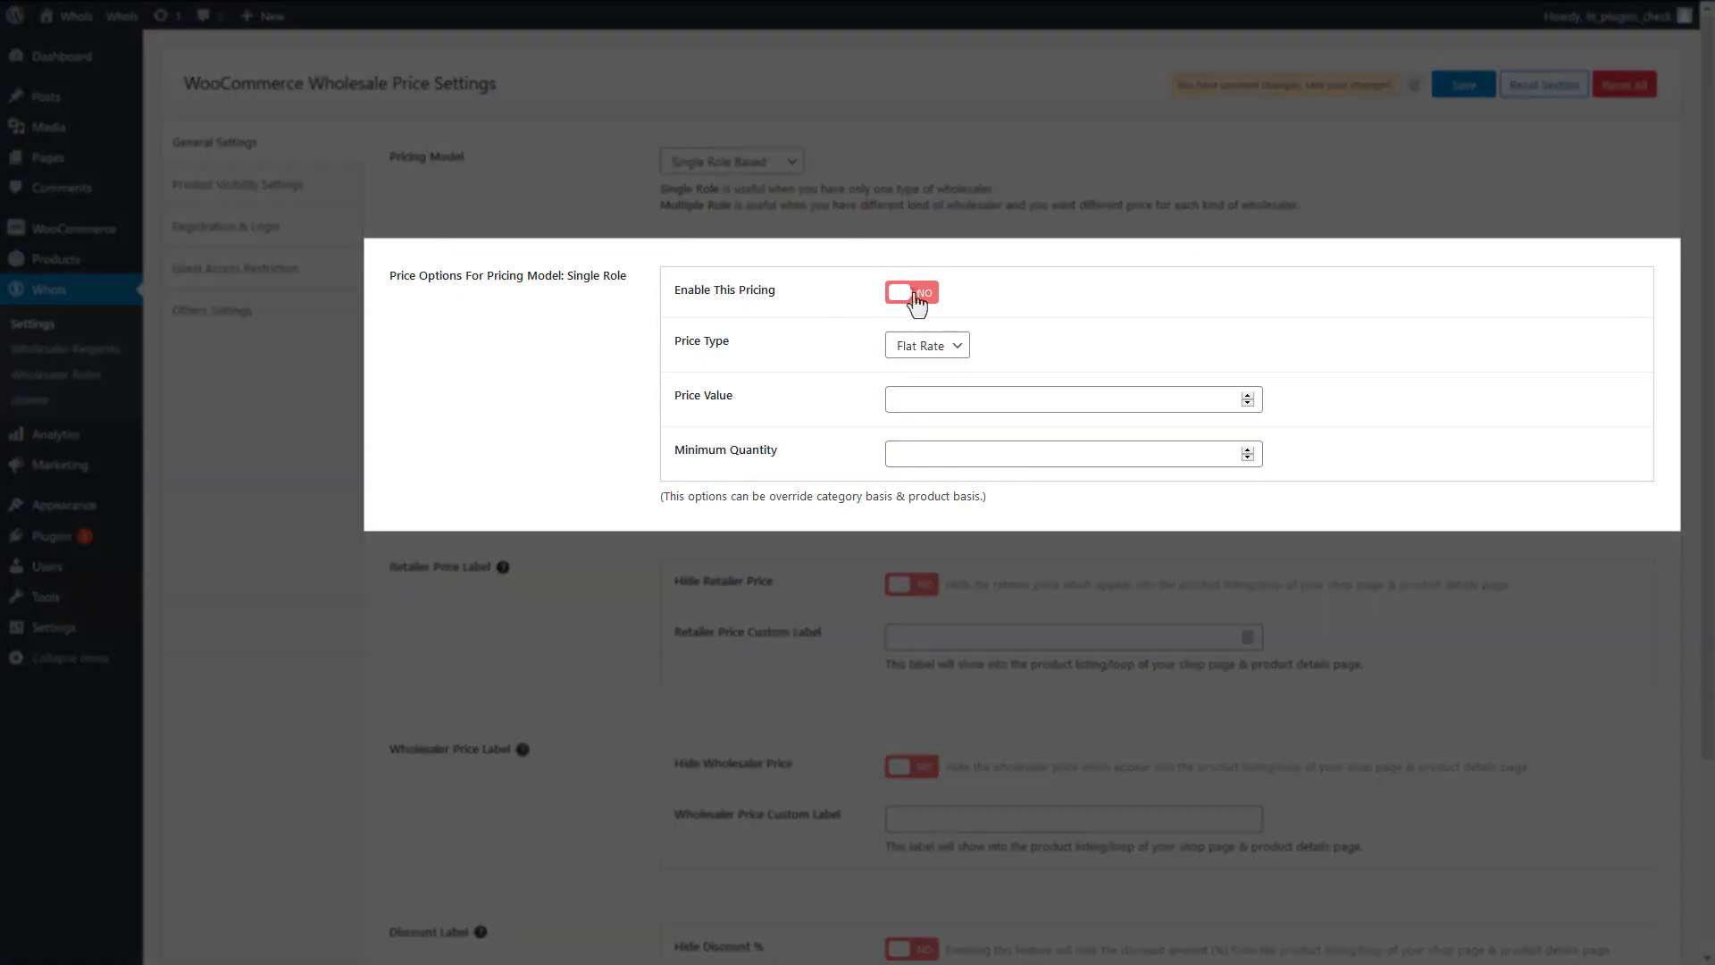
# Enable the single role pricing with price type Percent, a price value of 50 and a minimum quantity of 20.
pyautogui.click(915, 295)
pyautogui.click(949, 350)
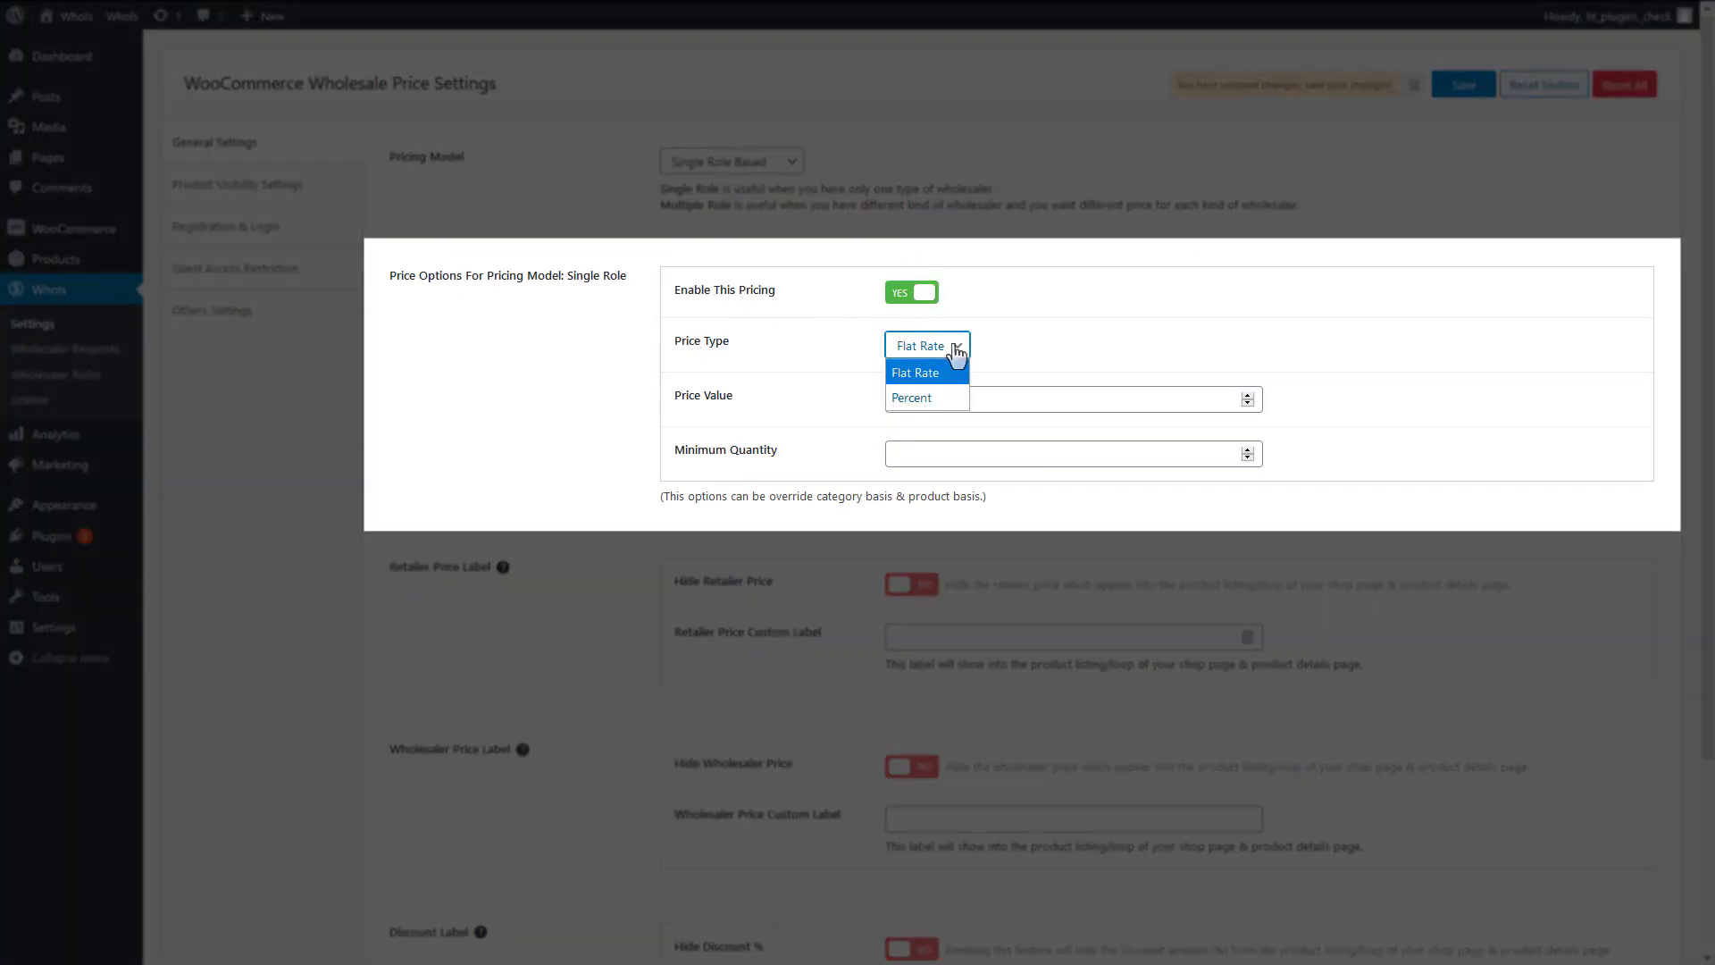
pyautogui.click(961, 400)
pyautogui.click(908, 403)
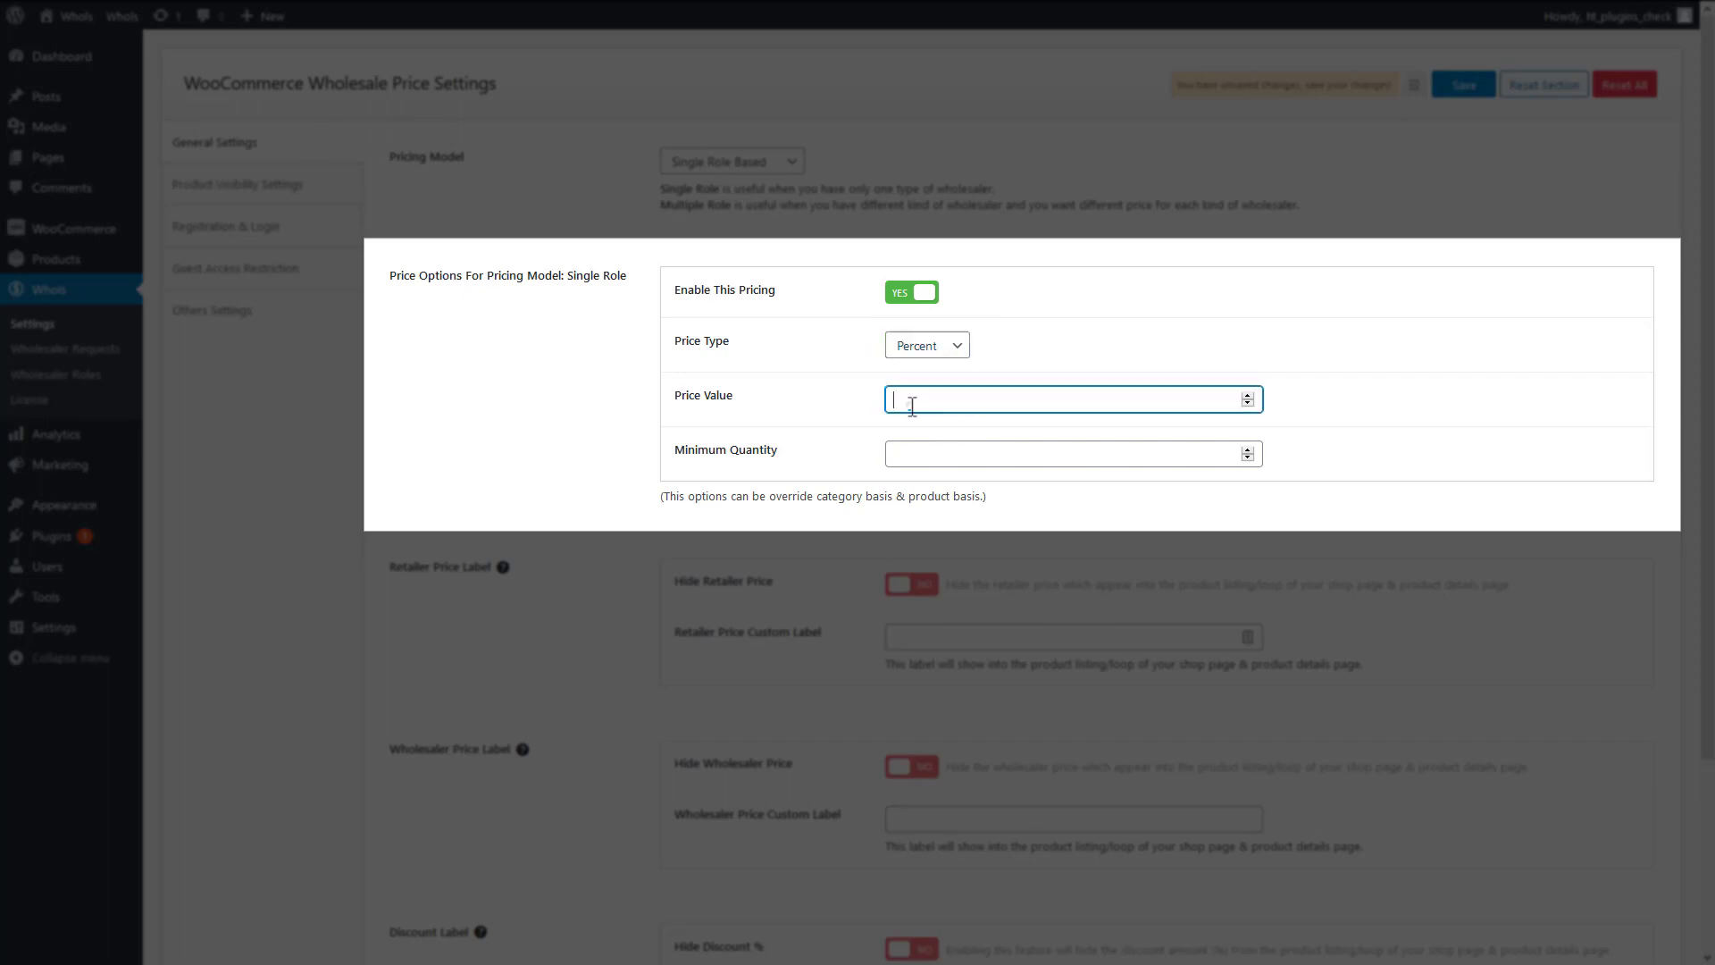
pyautogui.click(926, 453)
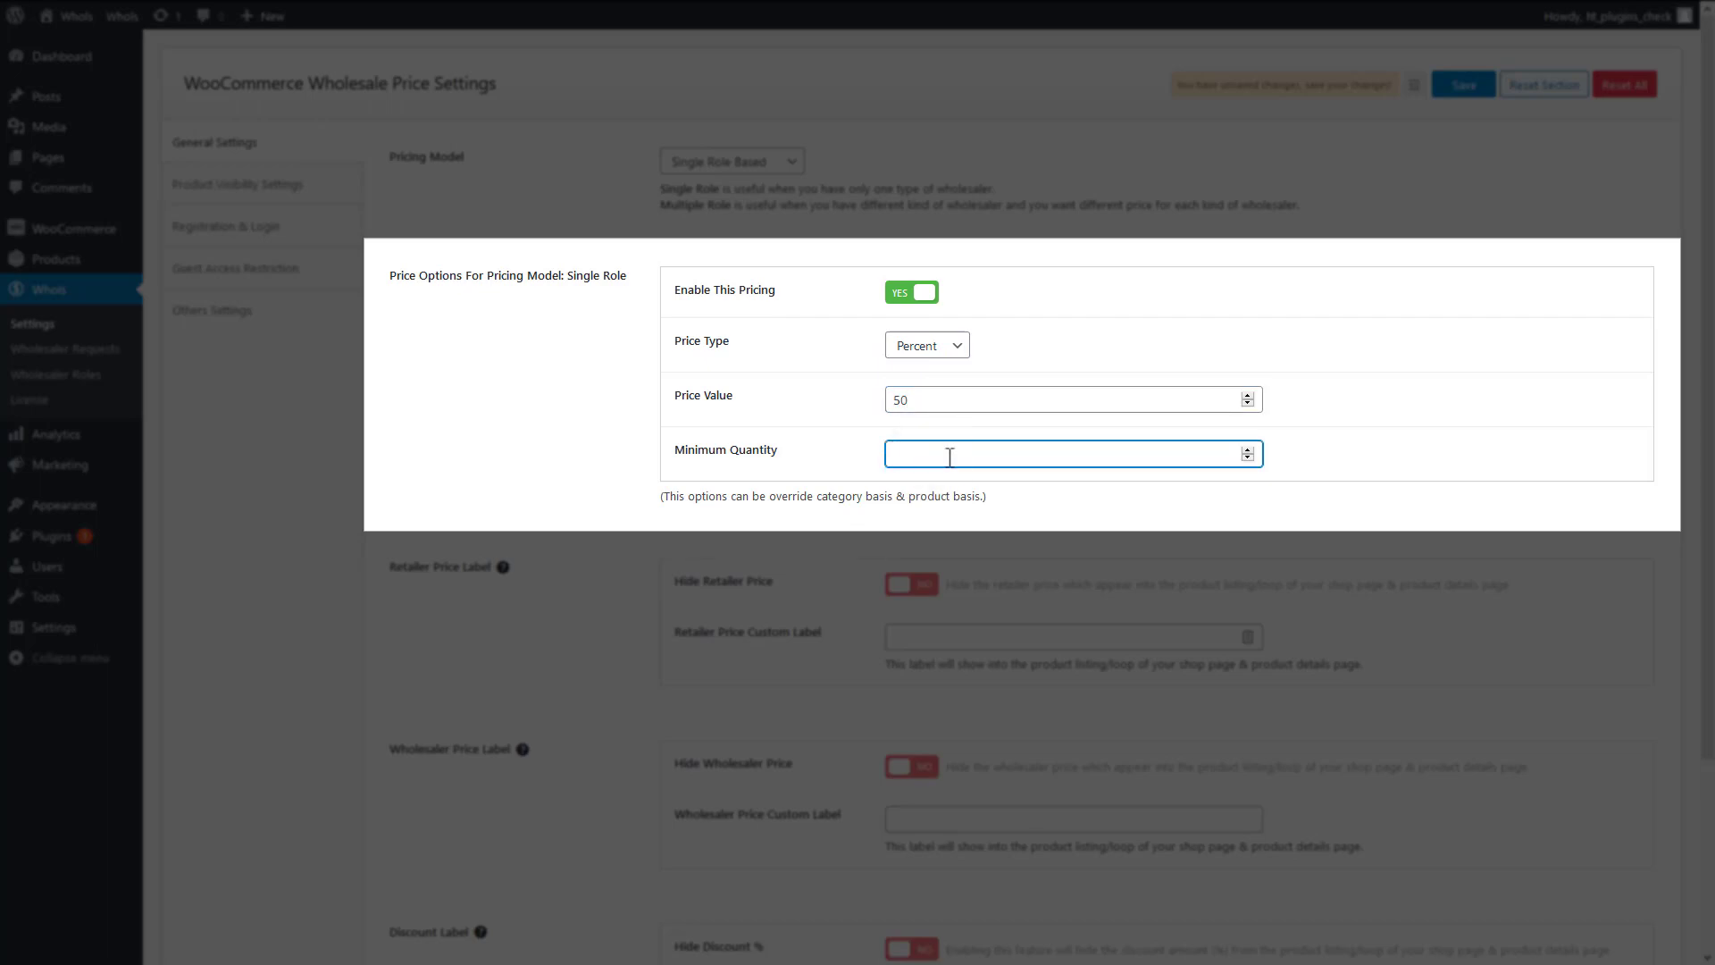
pyautogui.write('20')
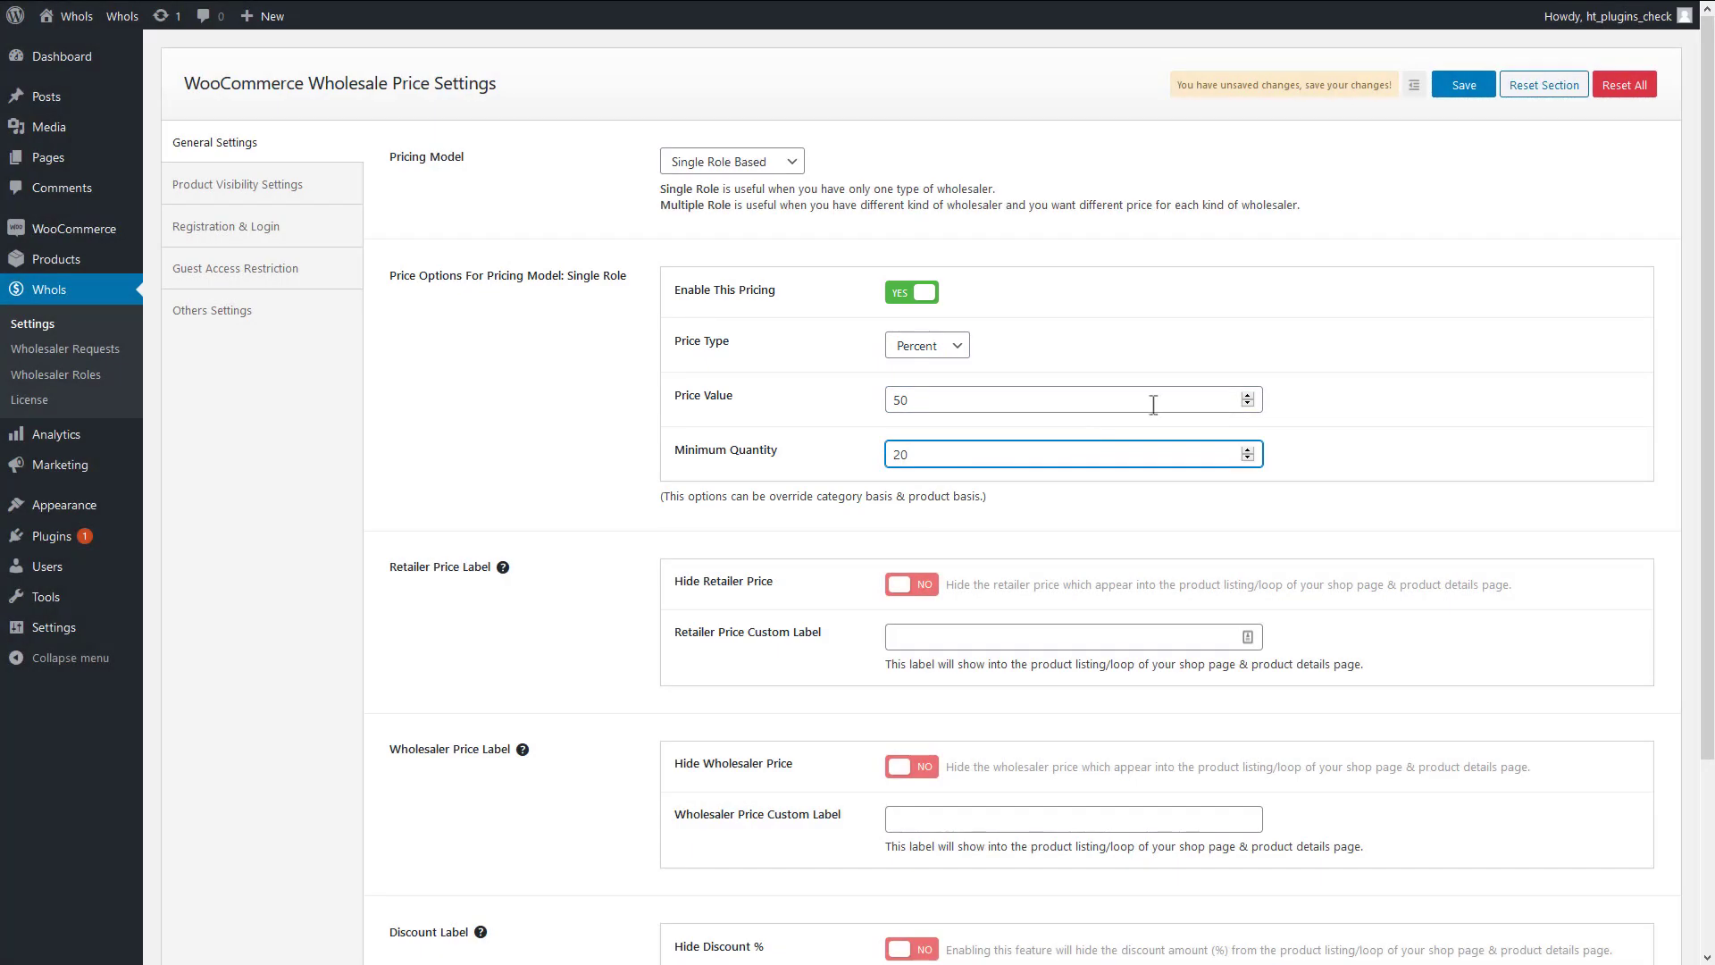
pyautogui.click(1286, 457)
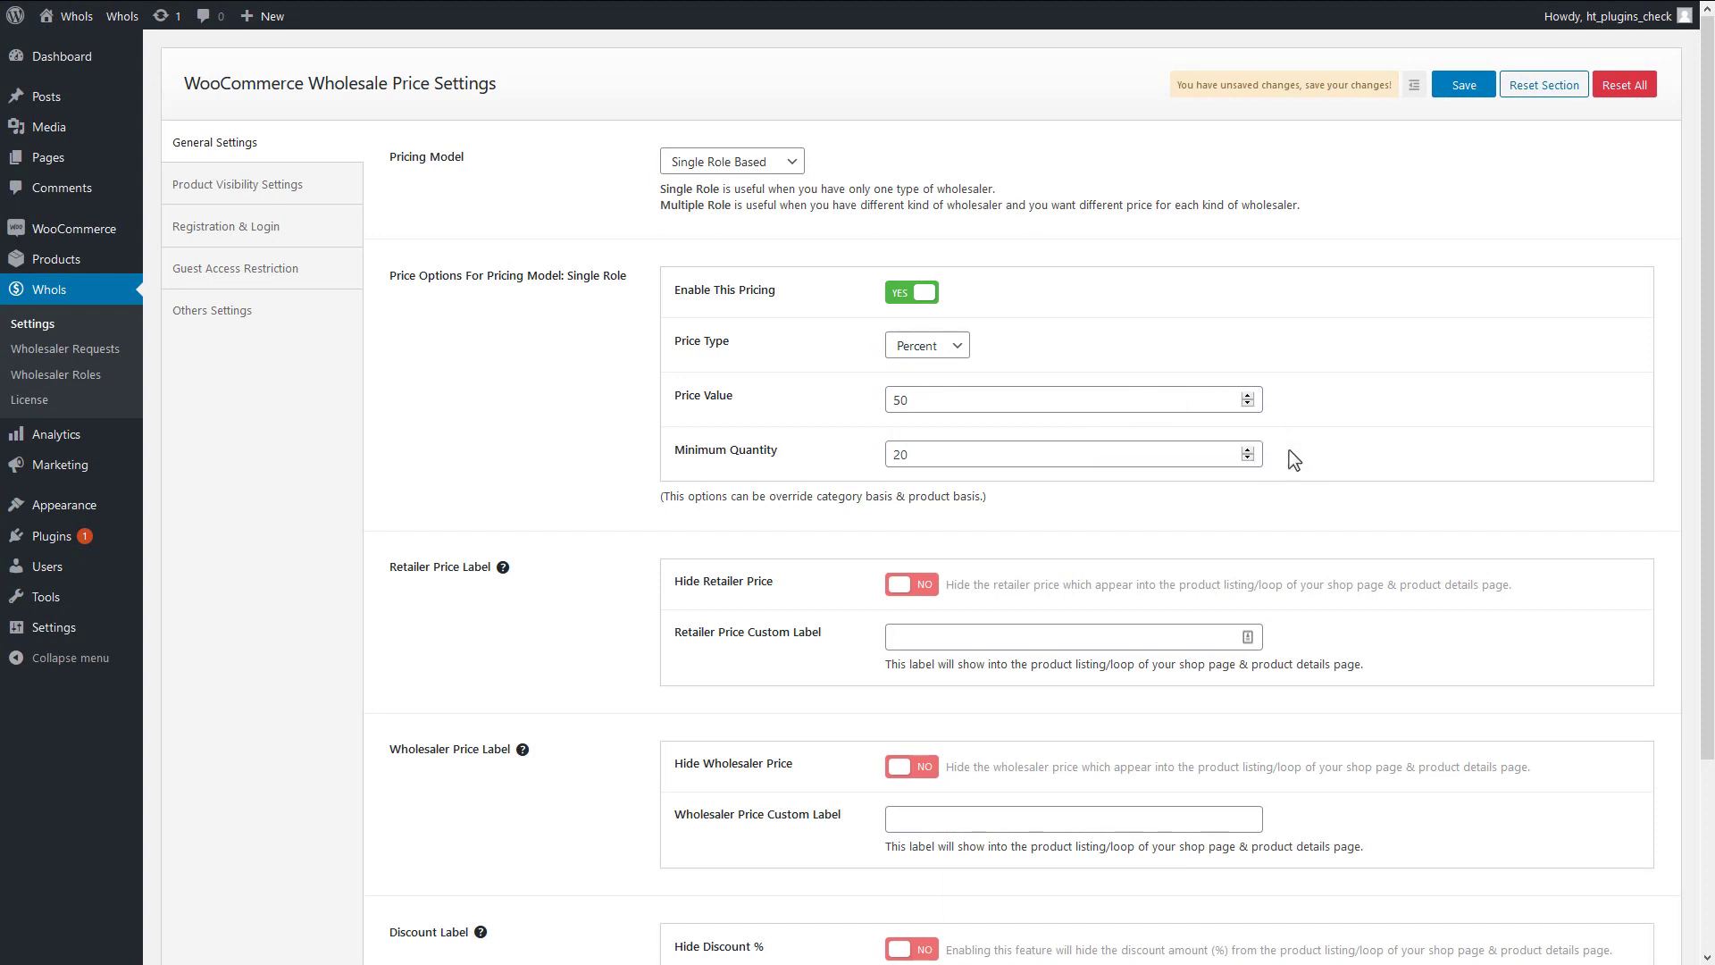
# Set the retailer price custom label to "Retailer Price" and the wholesaler price custom label to "Wholesaler Price".
pyautogui.scroll(-3, 1295, 459)
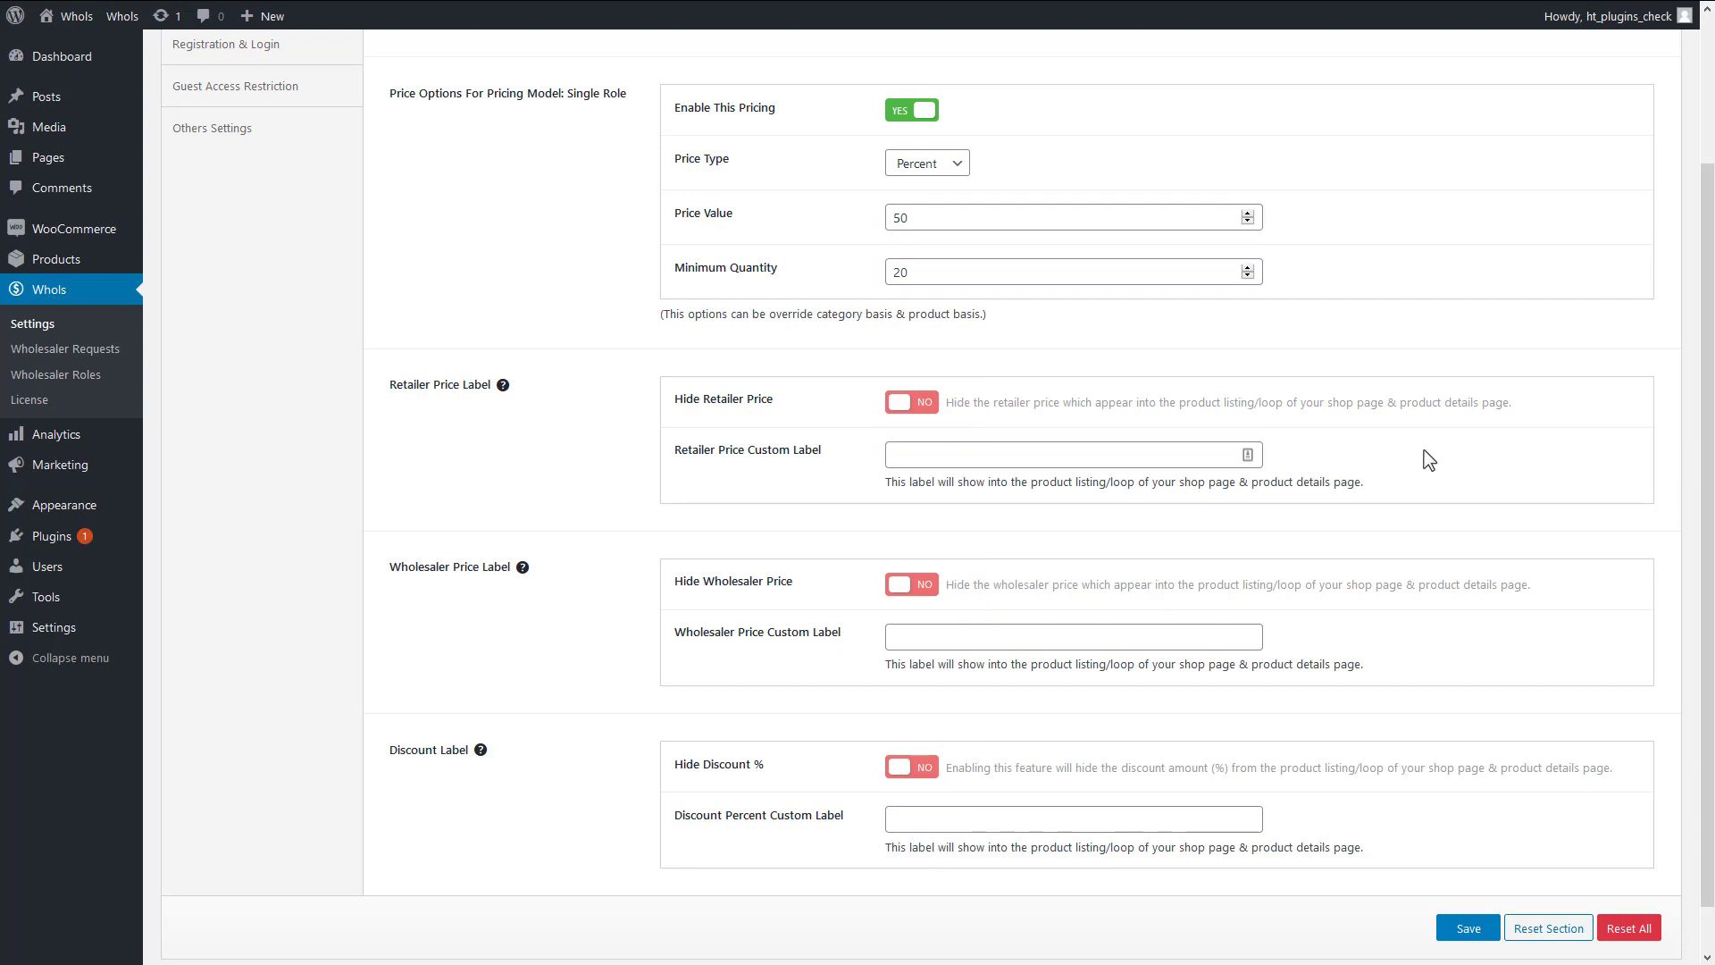
pyautogui.click(1064, 454)
pyautogui.write('Retailer Price')
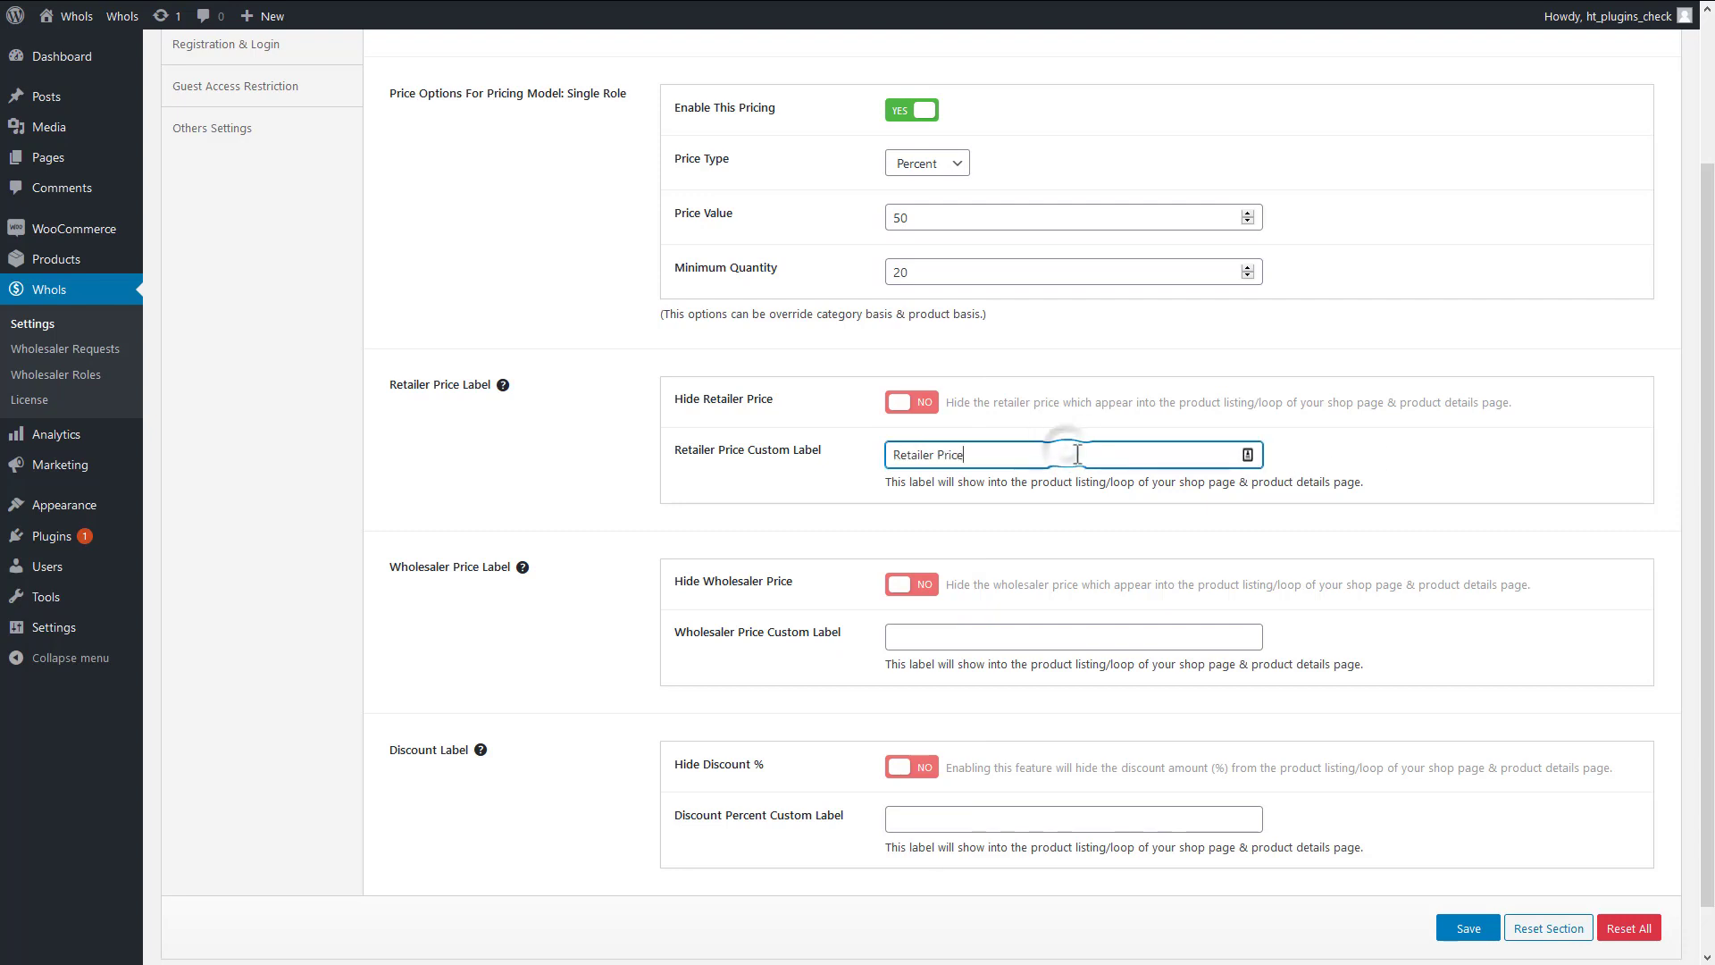
pyautogui.click(888, 516)
pyautogui.click(913, 637)
pyautogui.write('Wholesaler Price')
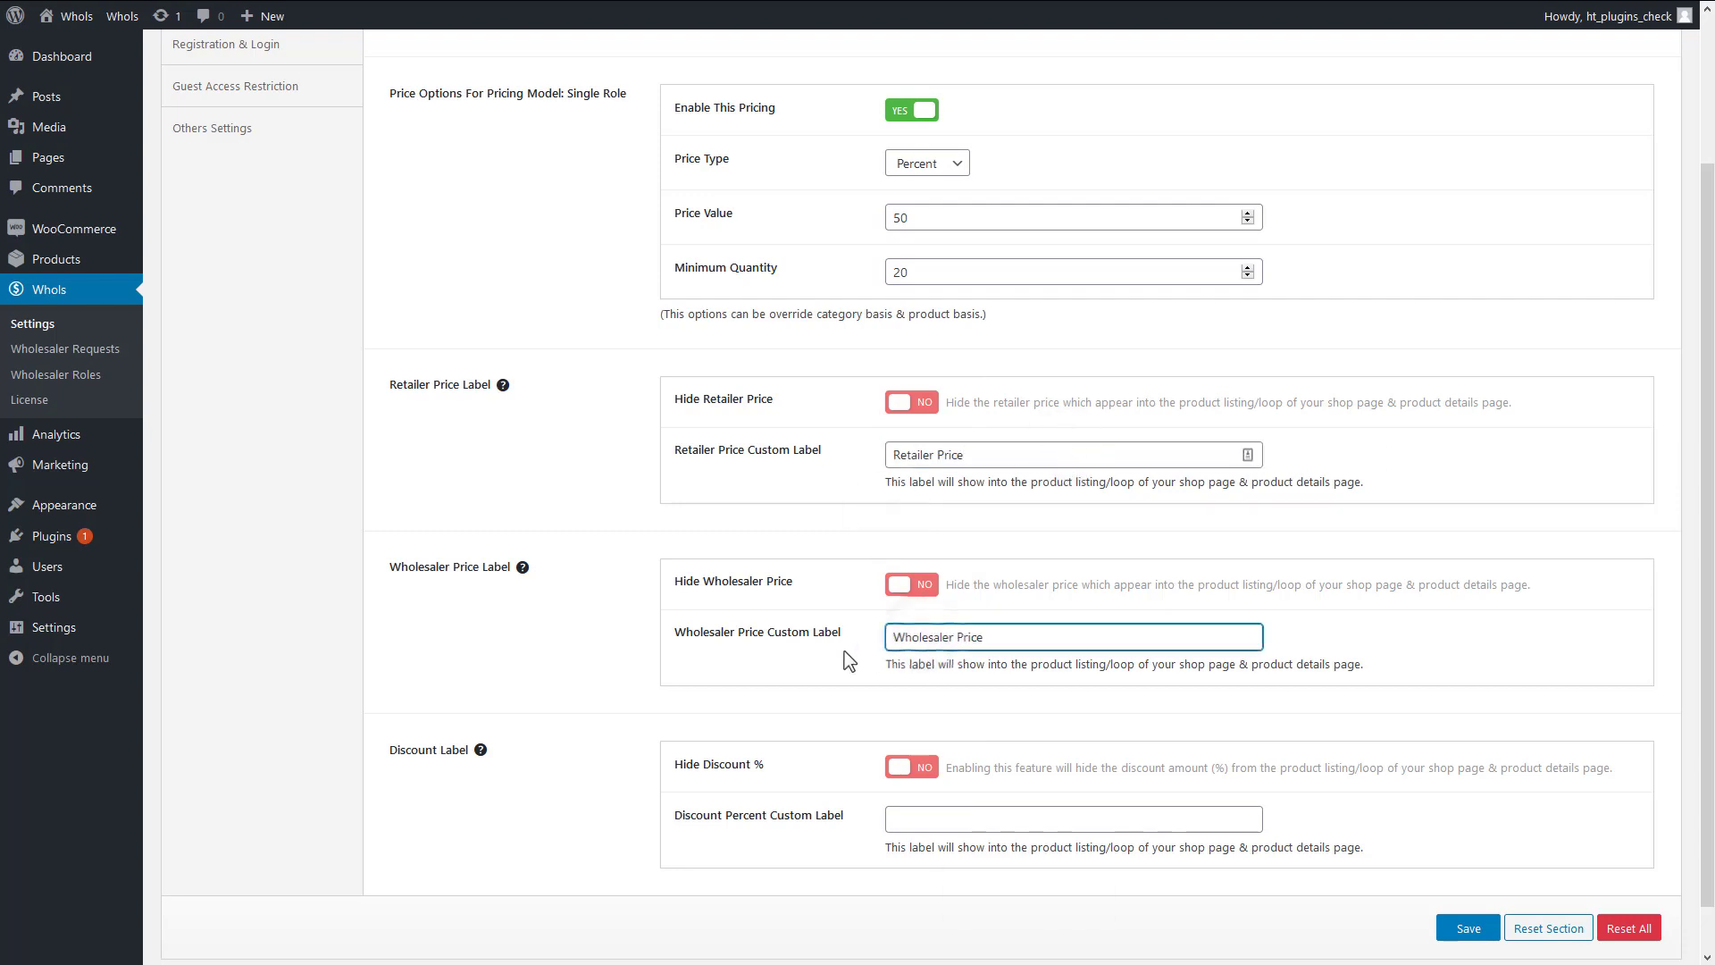
pyautogui.click(844, 653)
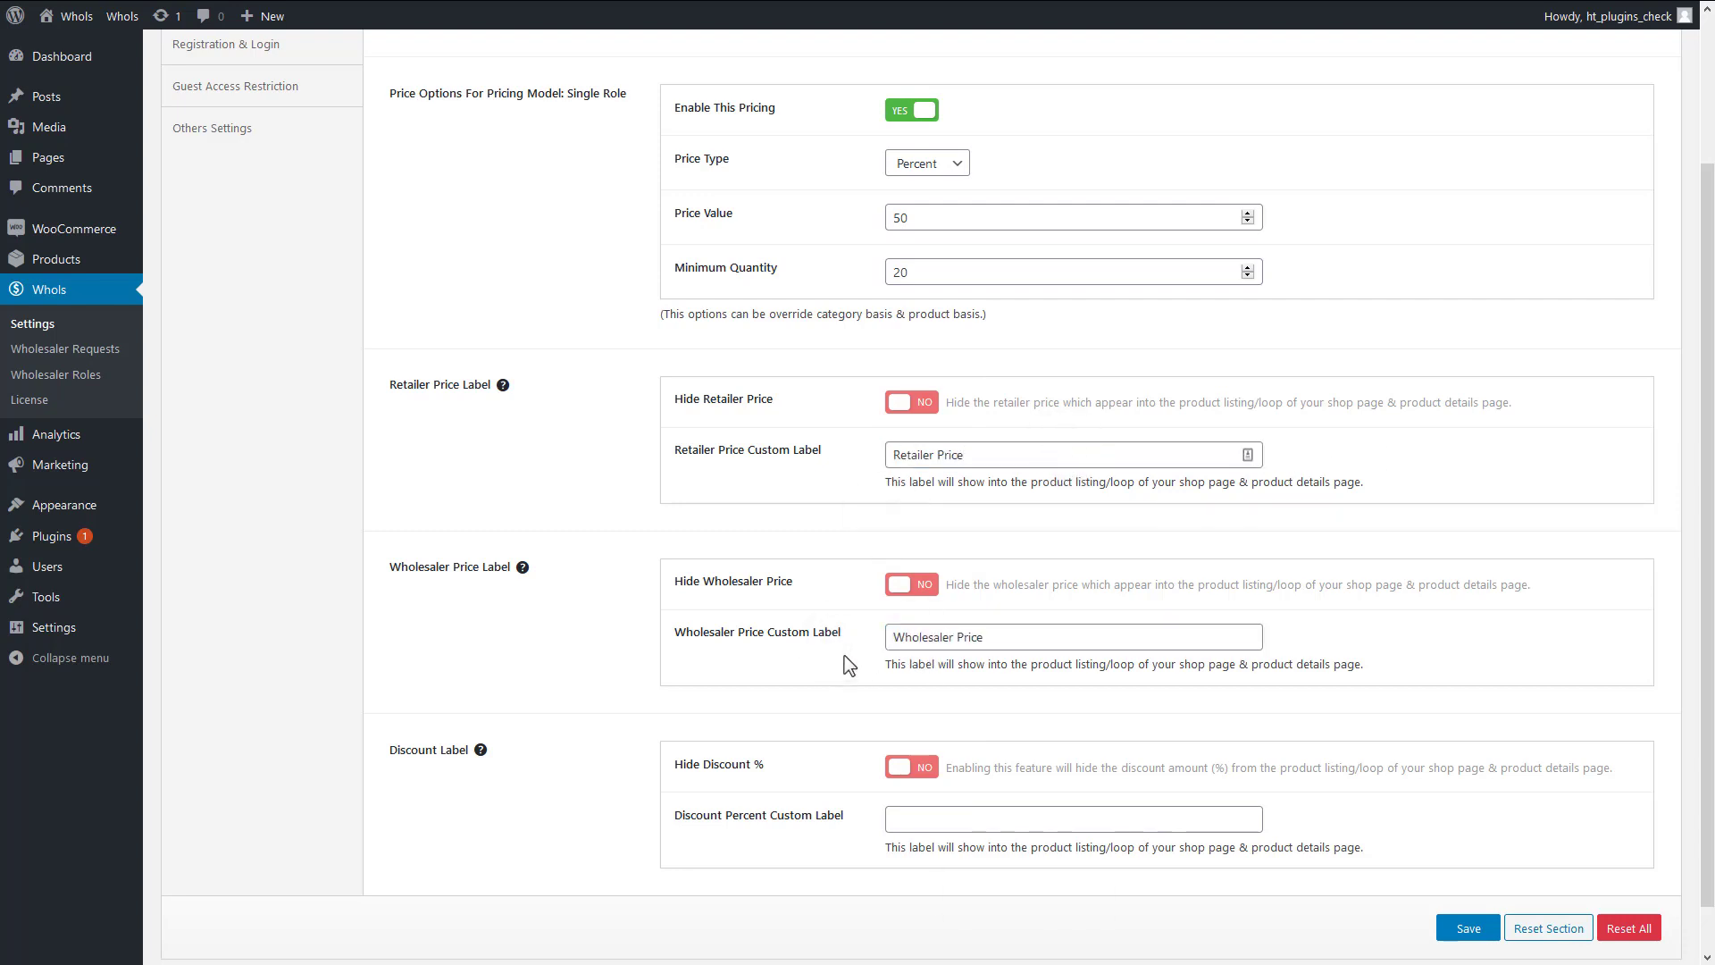
# Set the discount percent custom label to "Discount Percent".
pyautogui.click(902, 819)
pyautogui.write('Discount Percent')
pyautogui.click(816, 753)
pyautogui.scroll(3, 819, 755)
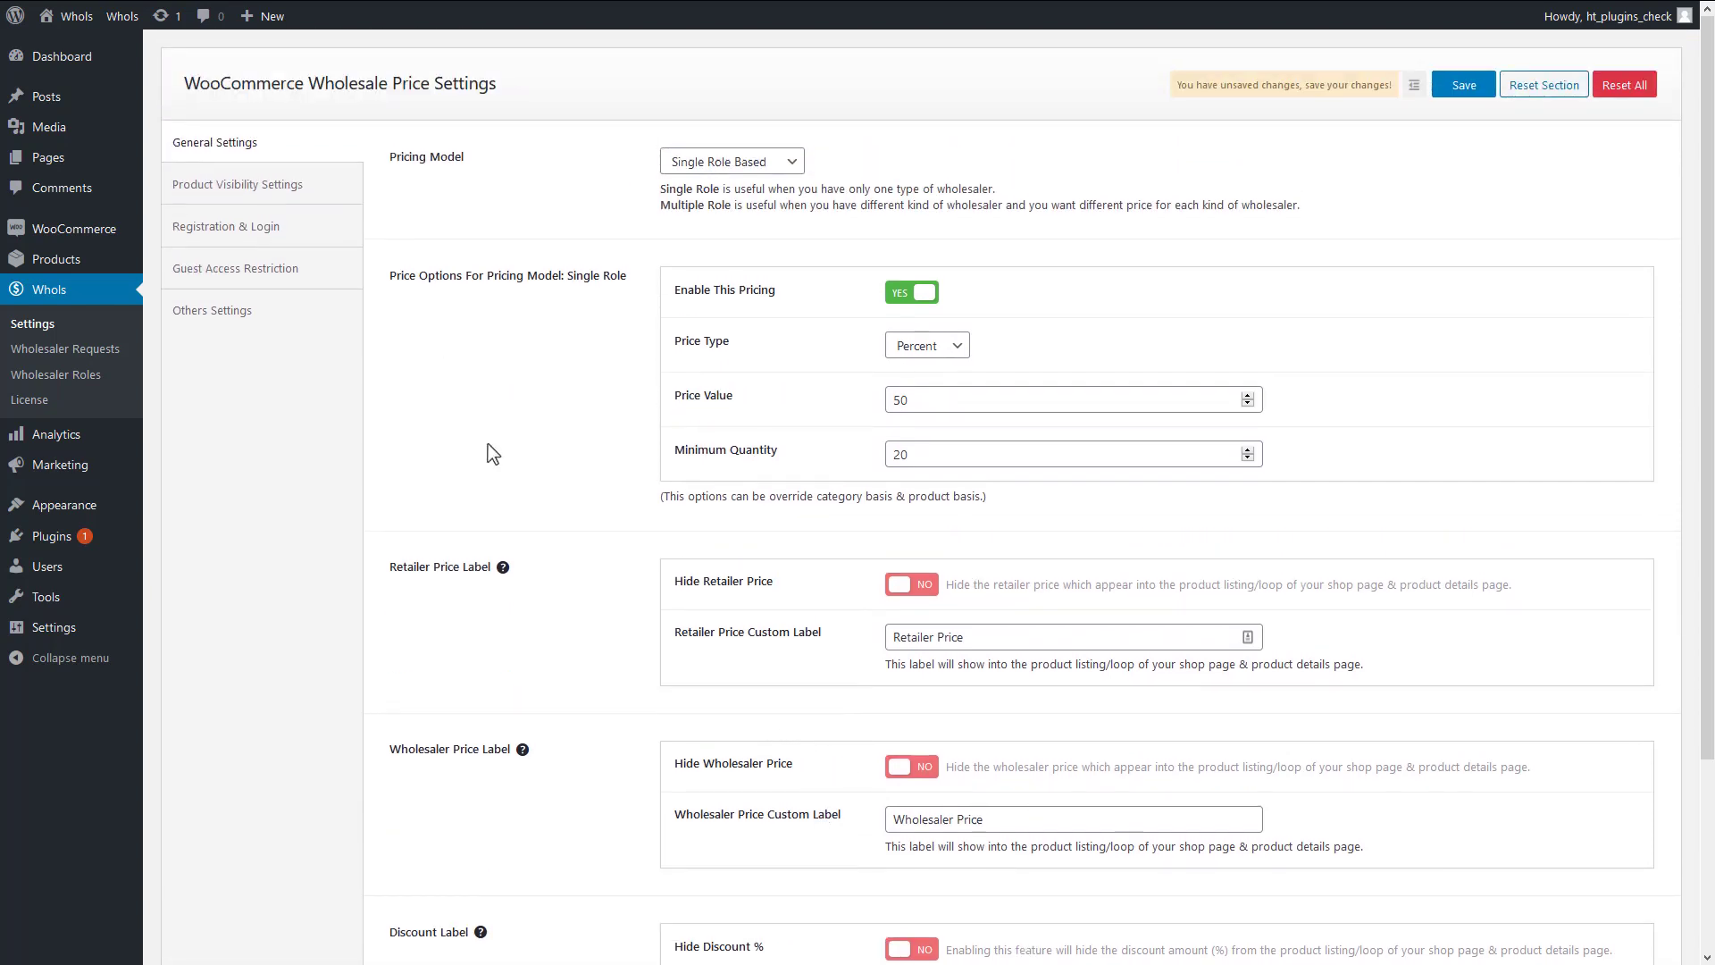
# Enable hiding wholesale products from other customers in the Product Visibility Settings.
pyautogui.click(293, 199)
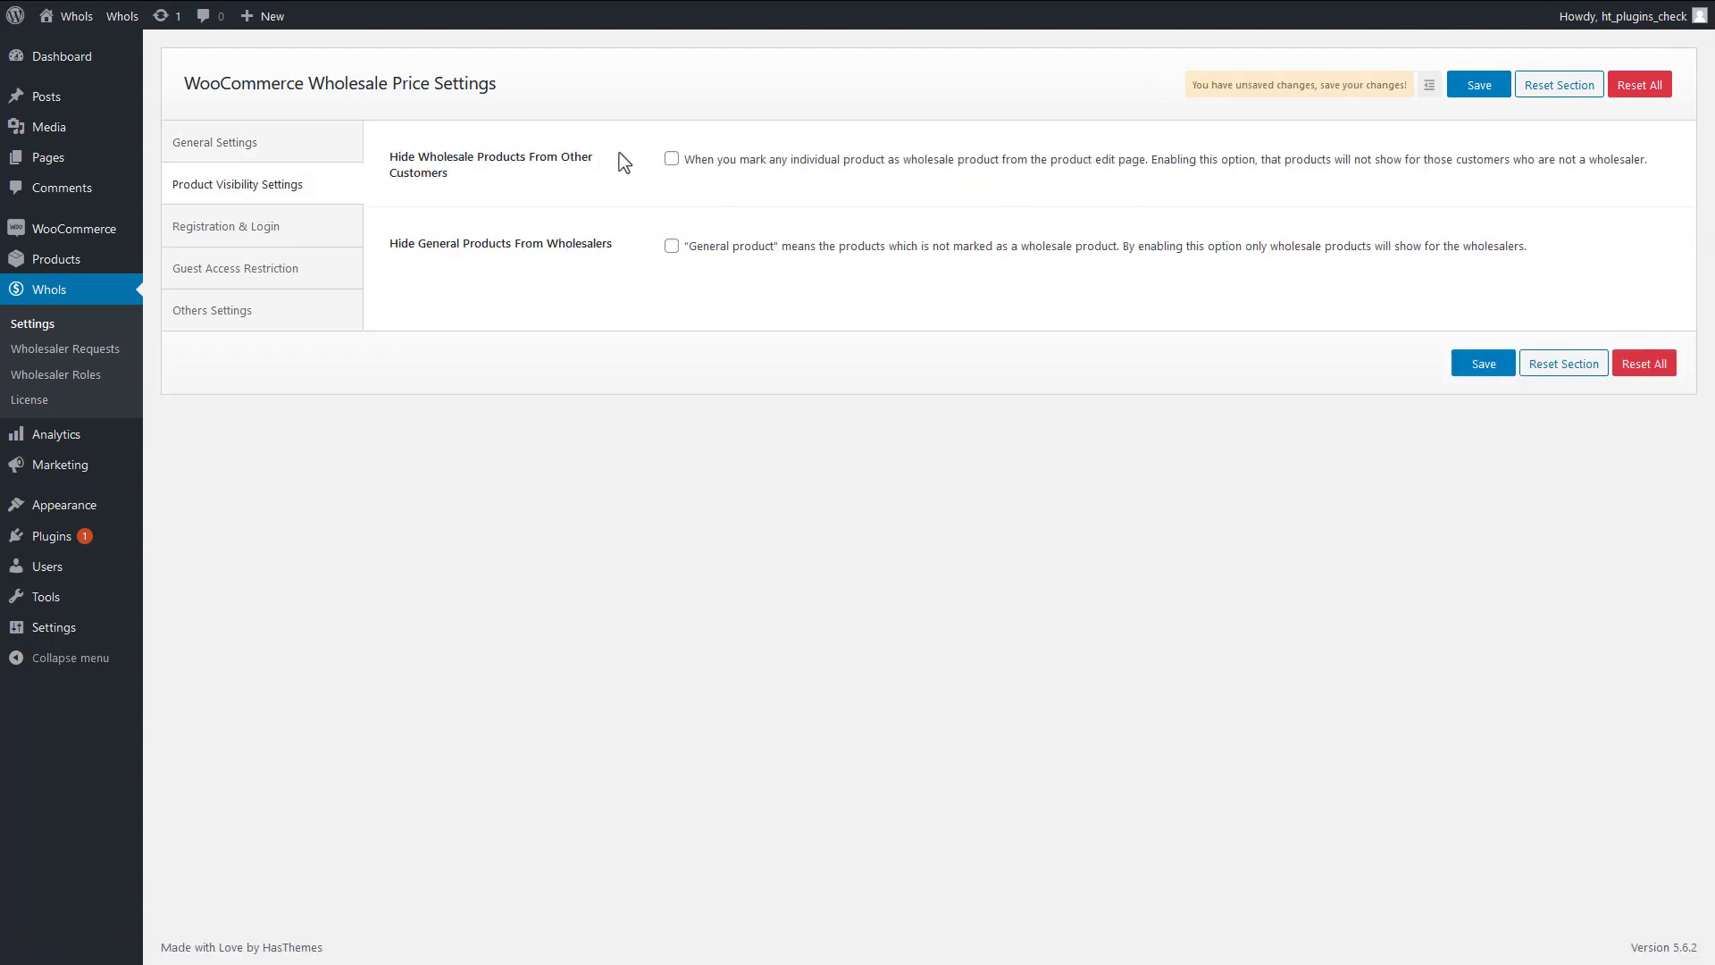
pyautogui.click(672, 161)
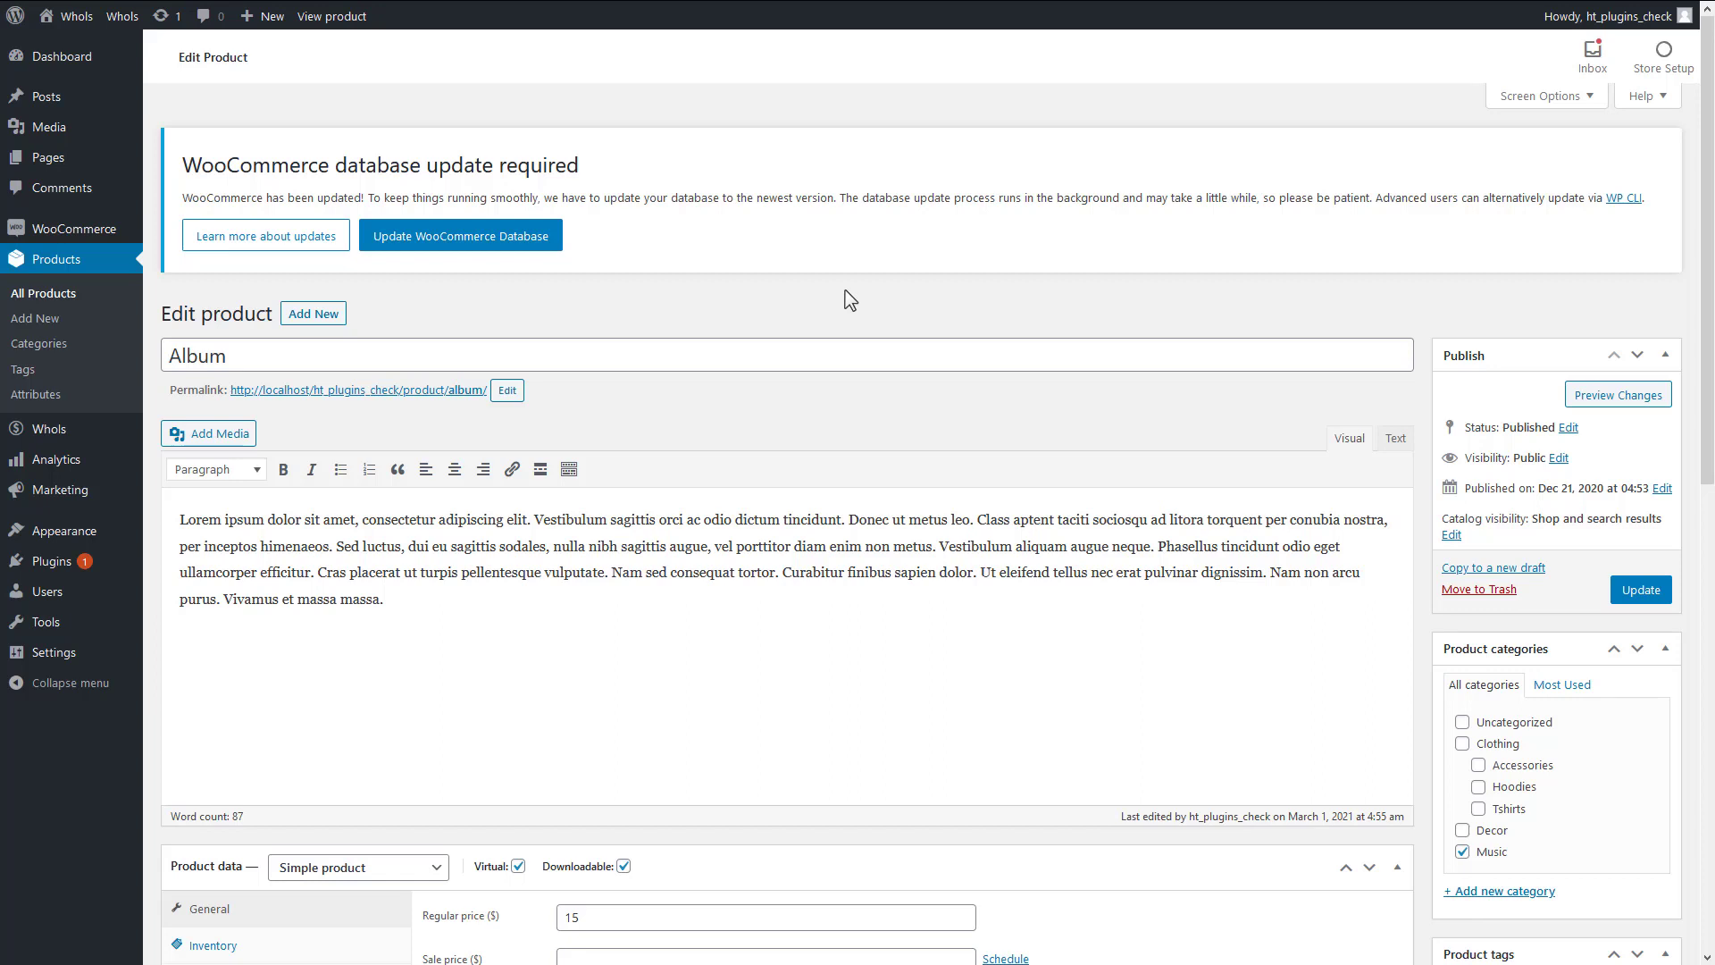
# Mark the Album product as a wholesale product in its Whols product data and update the product.
pyautogui.scroll(-5, 850, 300)
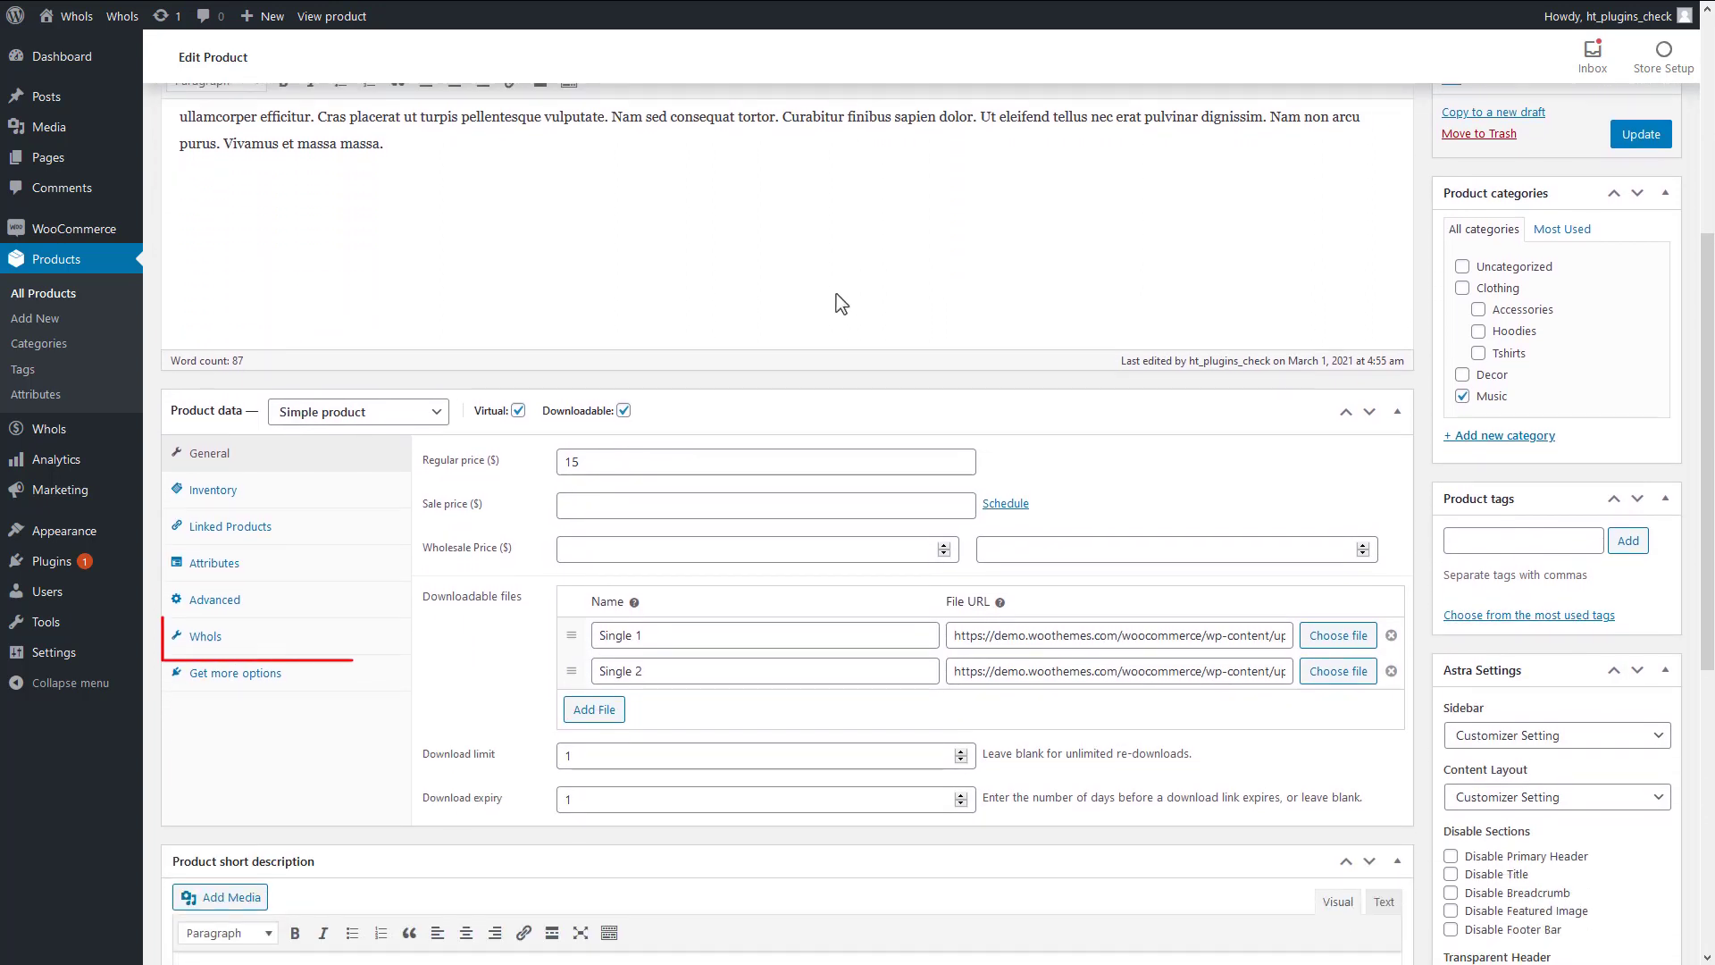
pyautogui.click(353, 639)
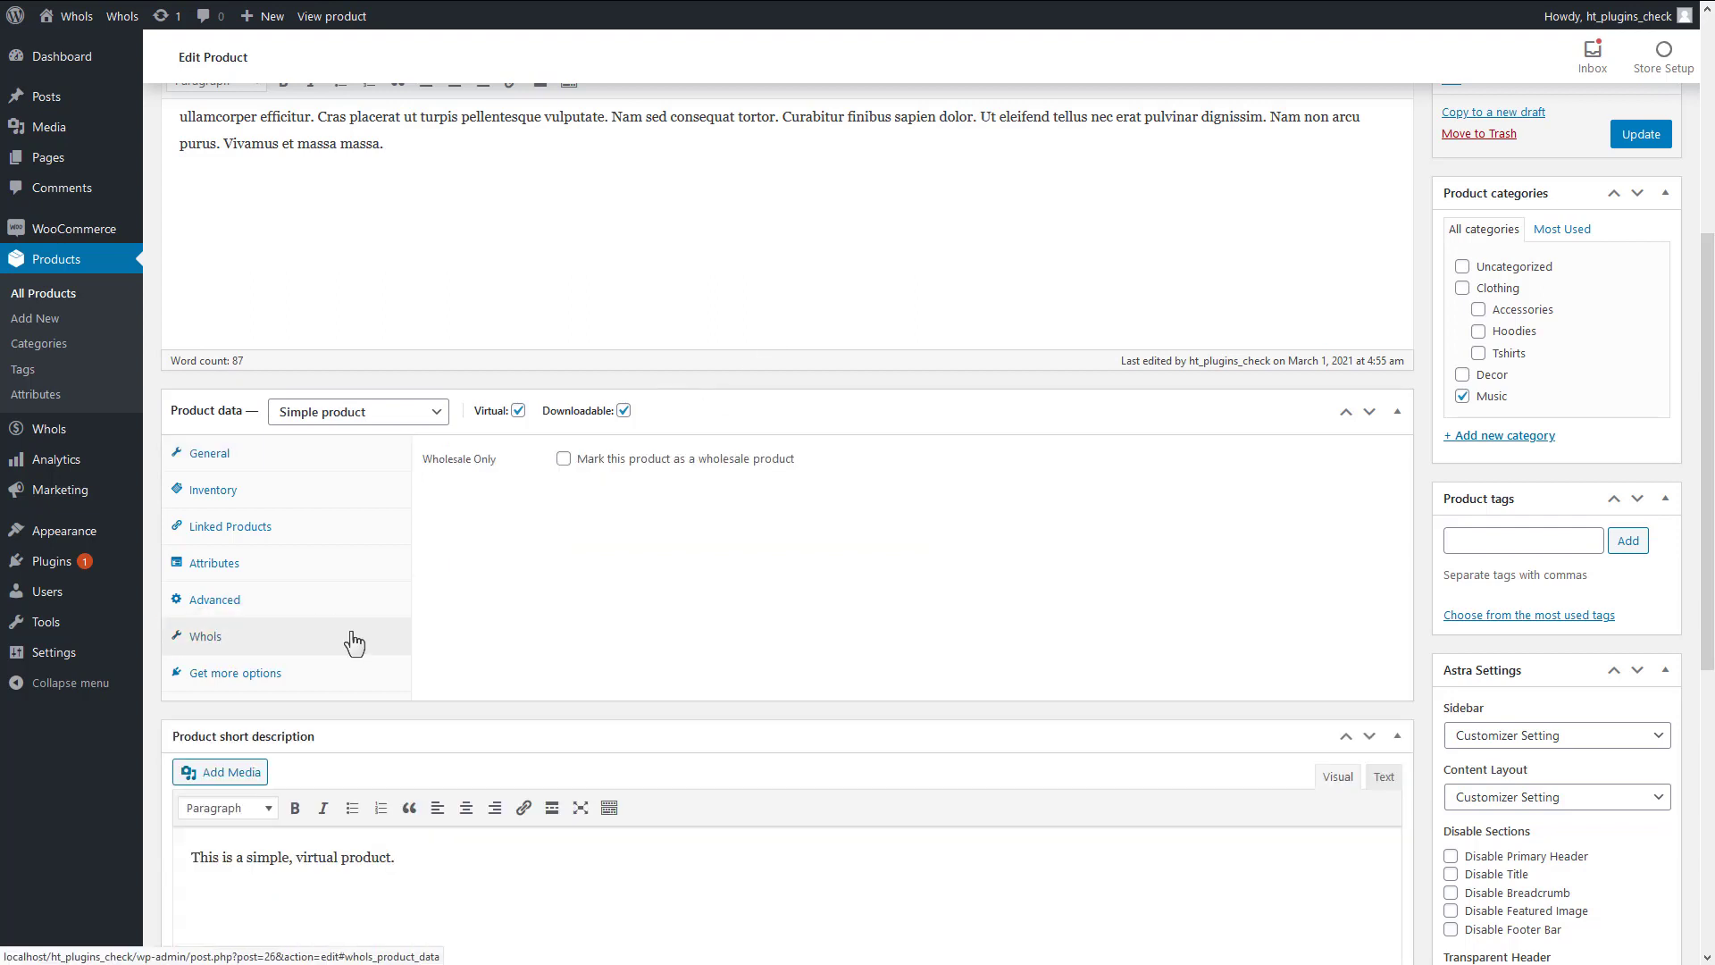
pyautogui.click(562, 463)
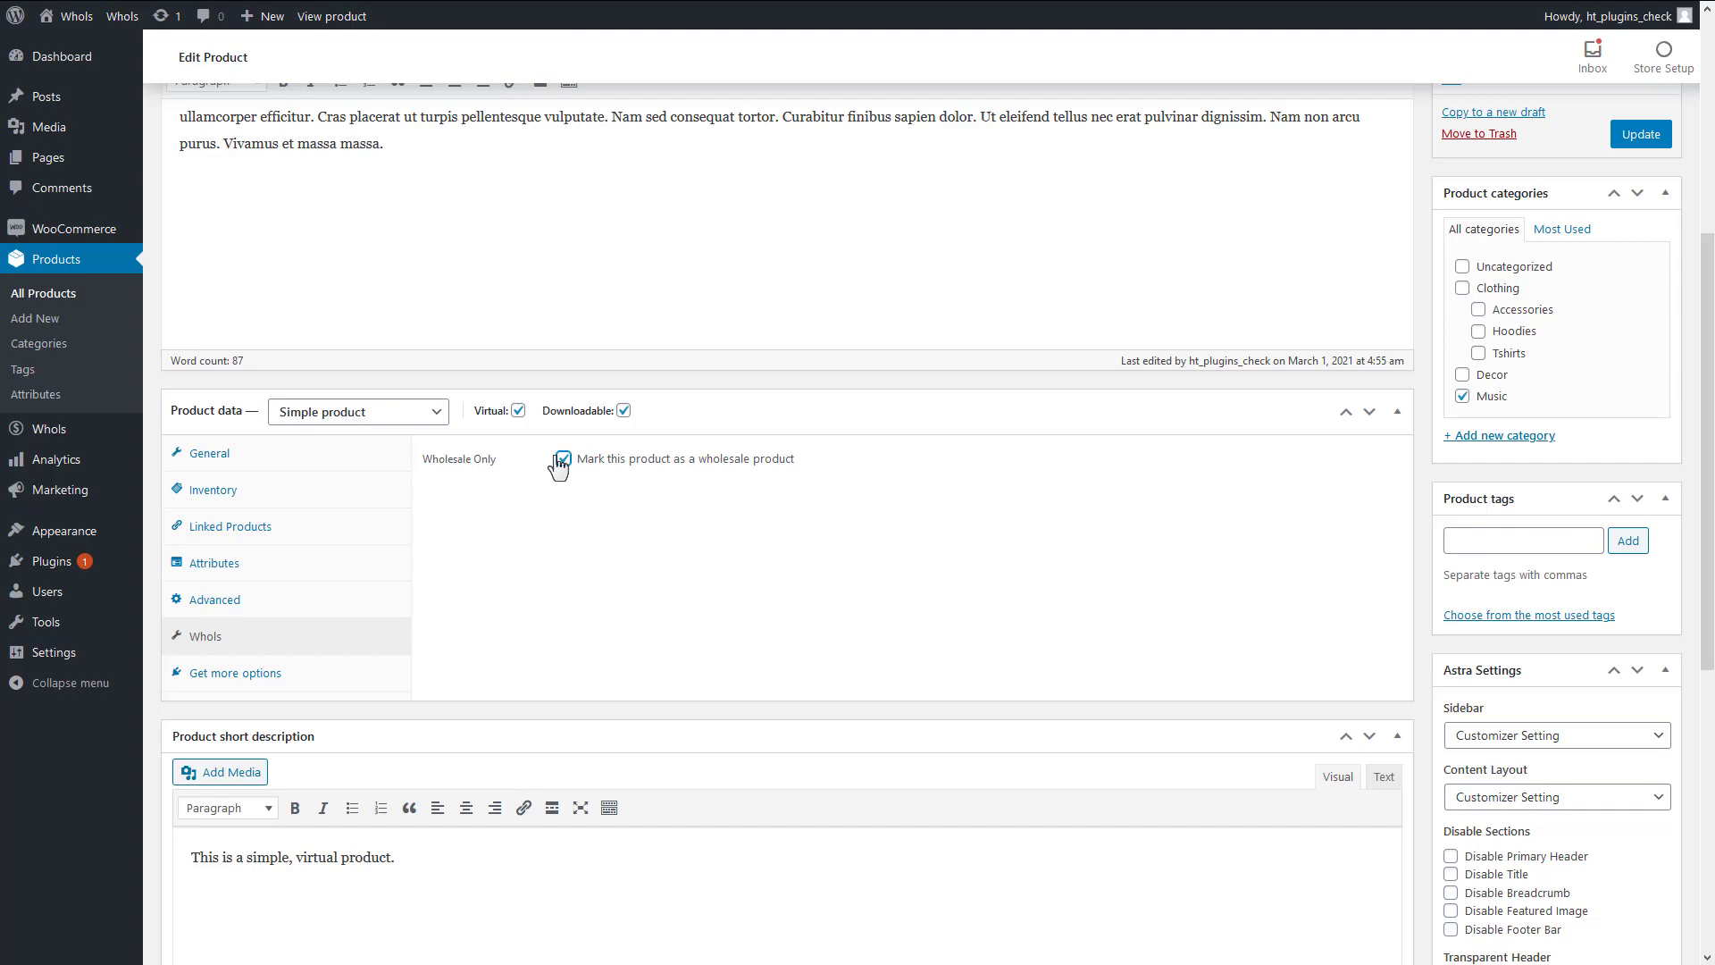
pyautogui.click(1634, 144)
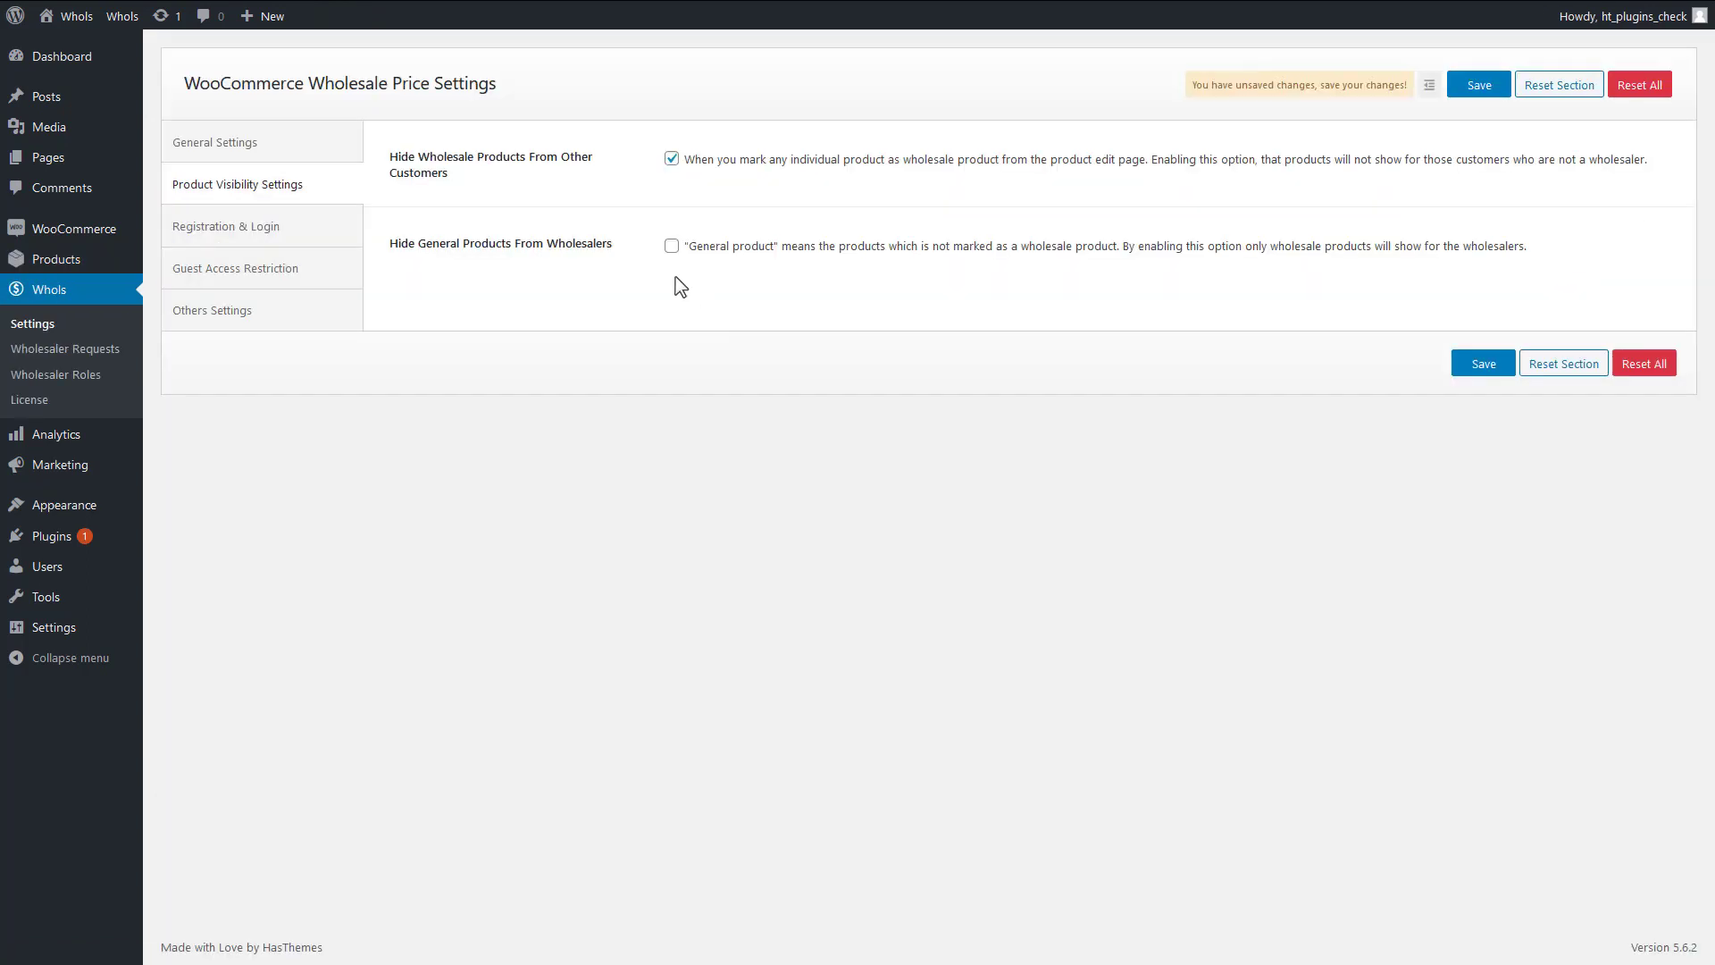
# Toggle the Hide General Products From Wholesalers option twice and open the Registration & Login settings.
pyautogui.click(672, 249)
pyautogui.click(673, 252)
pyautogui.click(298, 235)
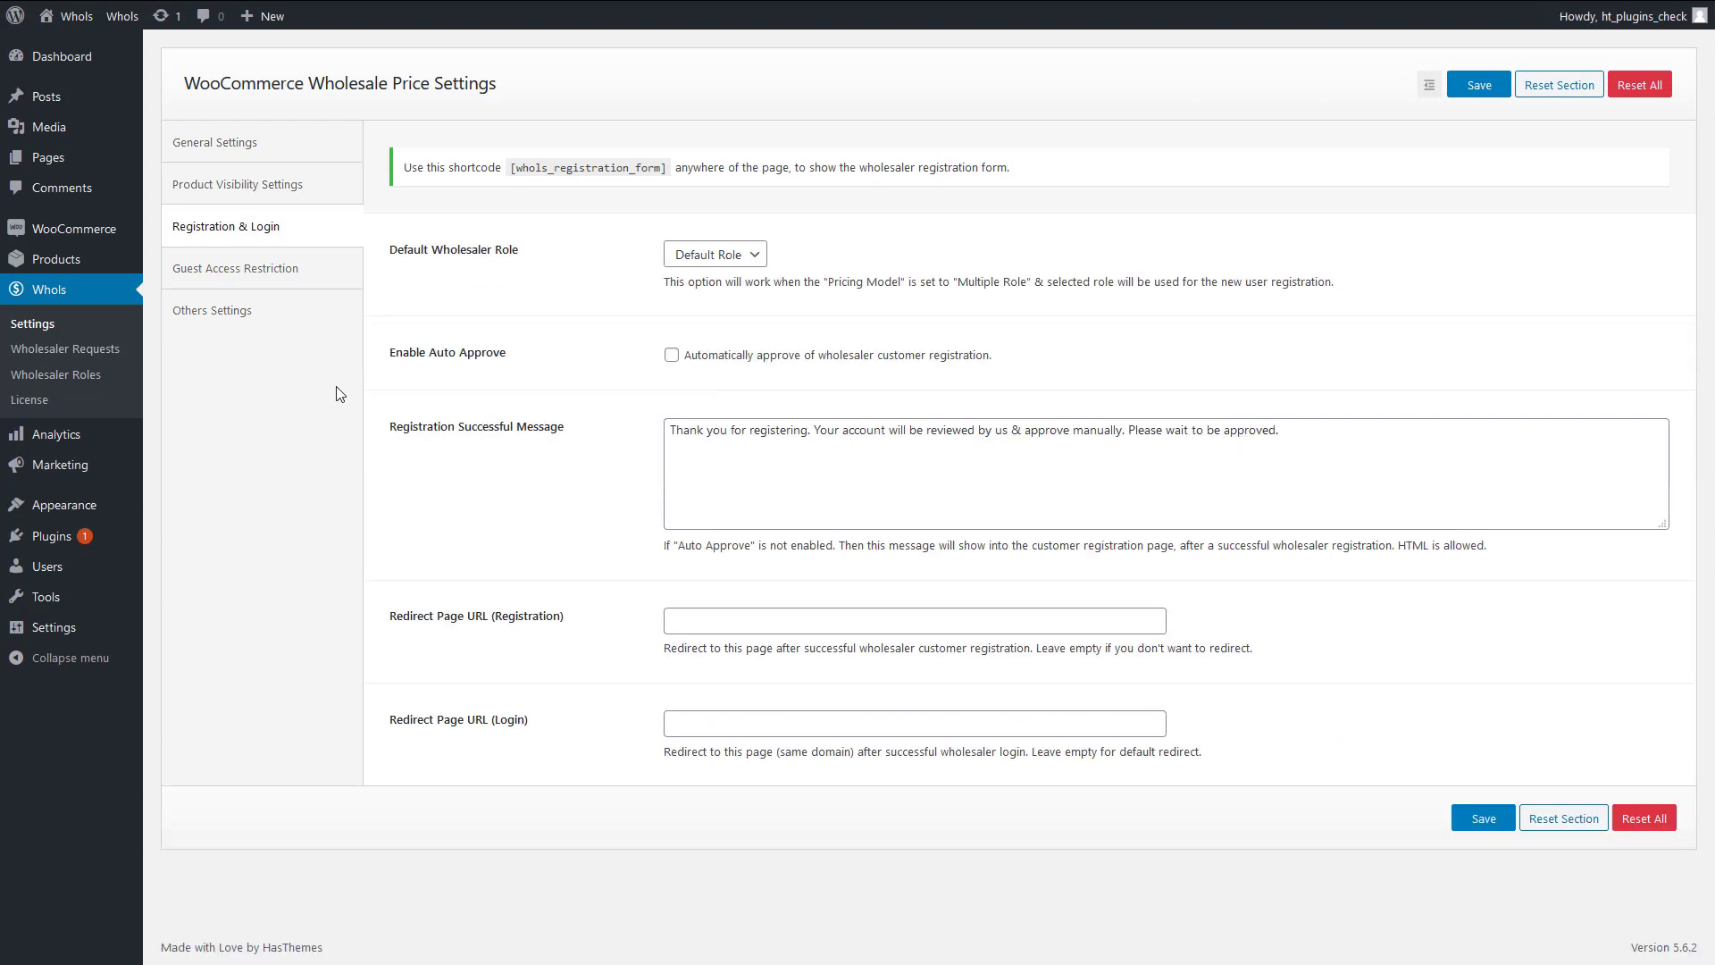
# Enable automatic approval of wholesaler customer registration and look over the success message and redirect URL fields.
pyautogui.click(672, 355)
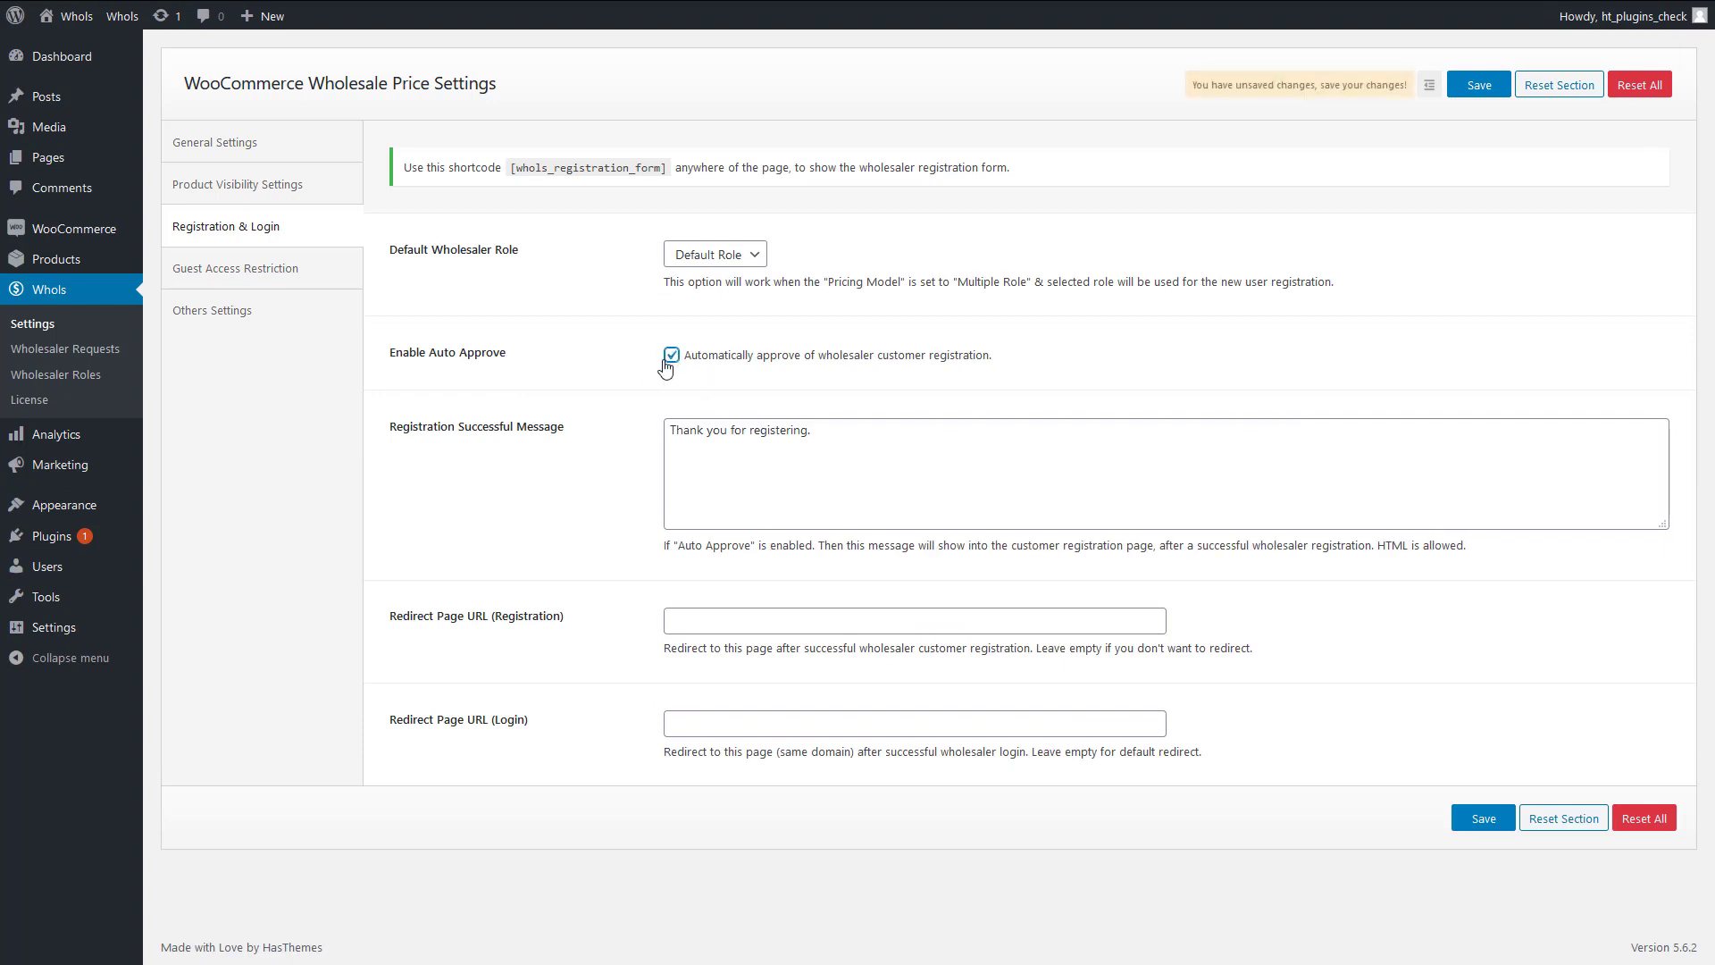
pyautogui.click(710, 388)
pyautogui.click(849, 444)
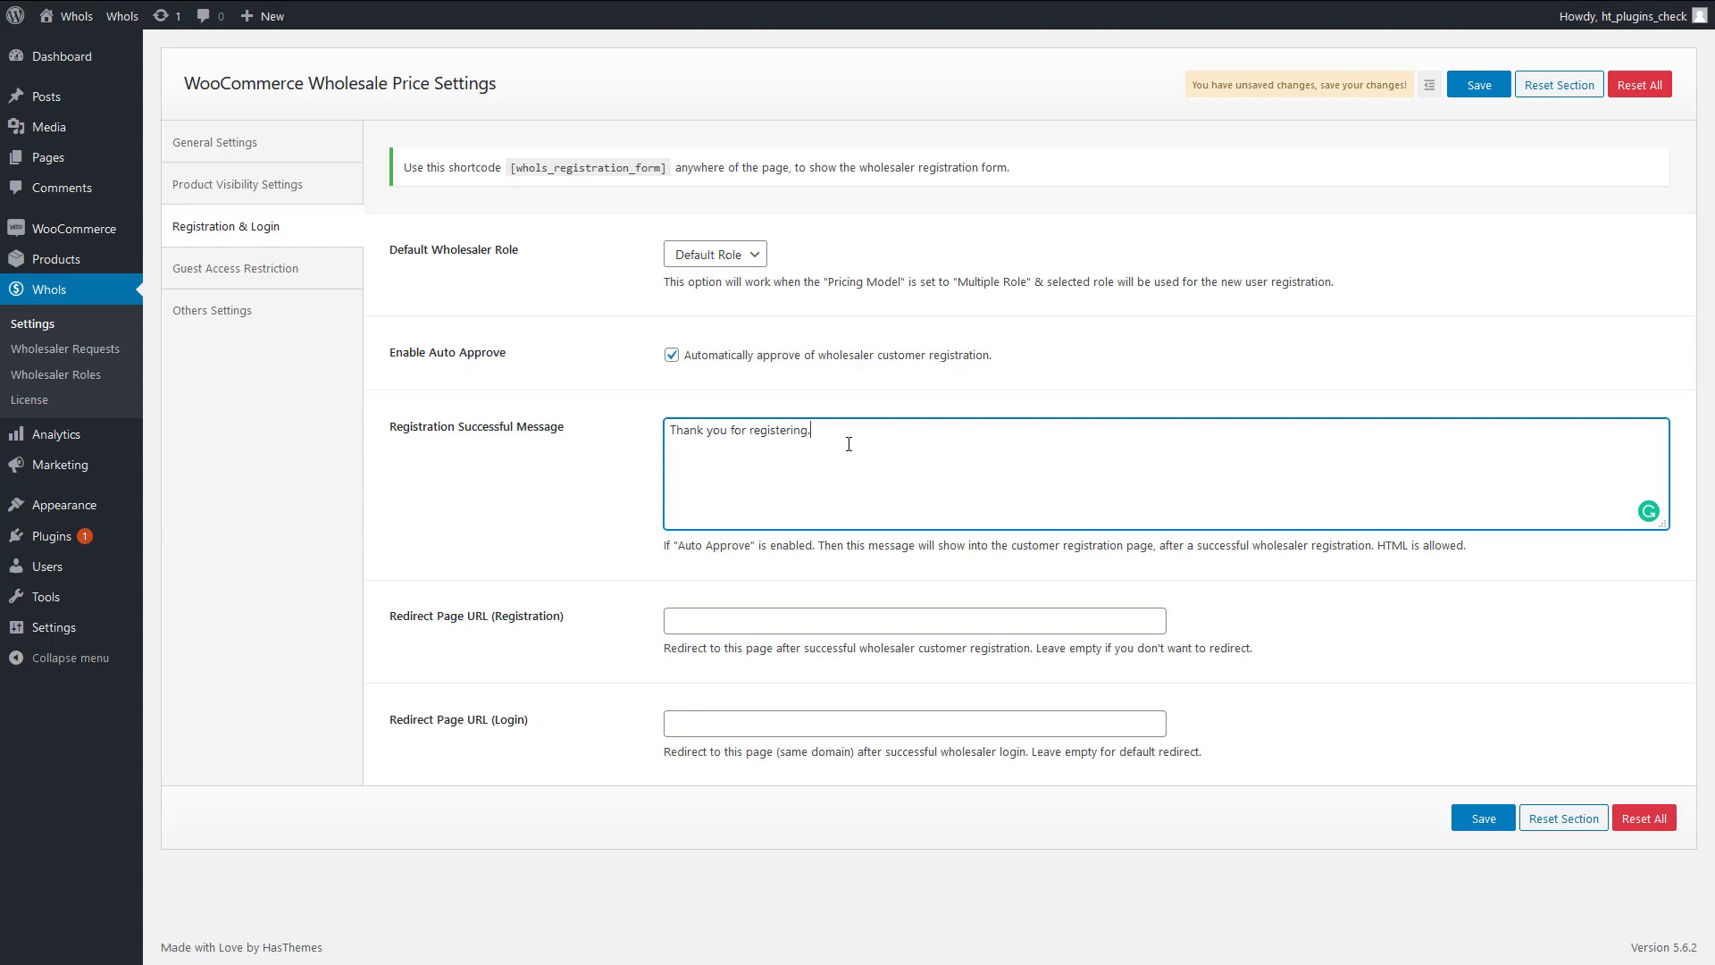
pyautogui.click(821, 628)
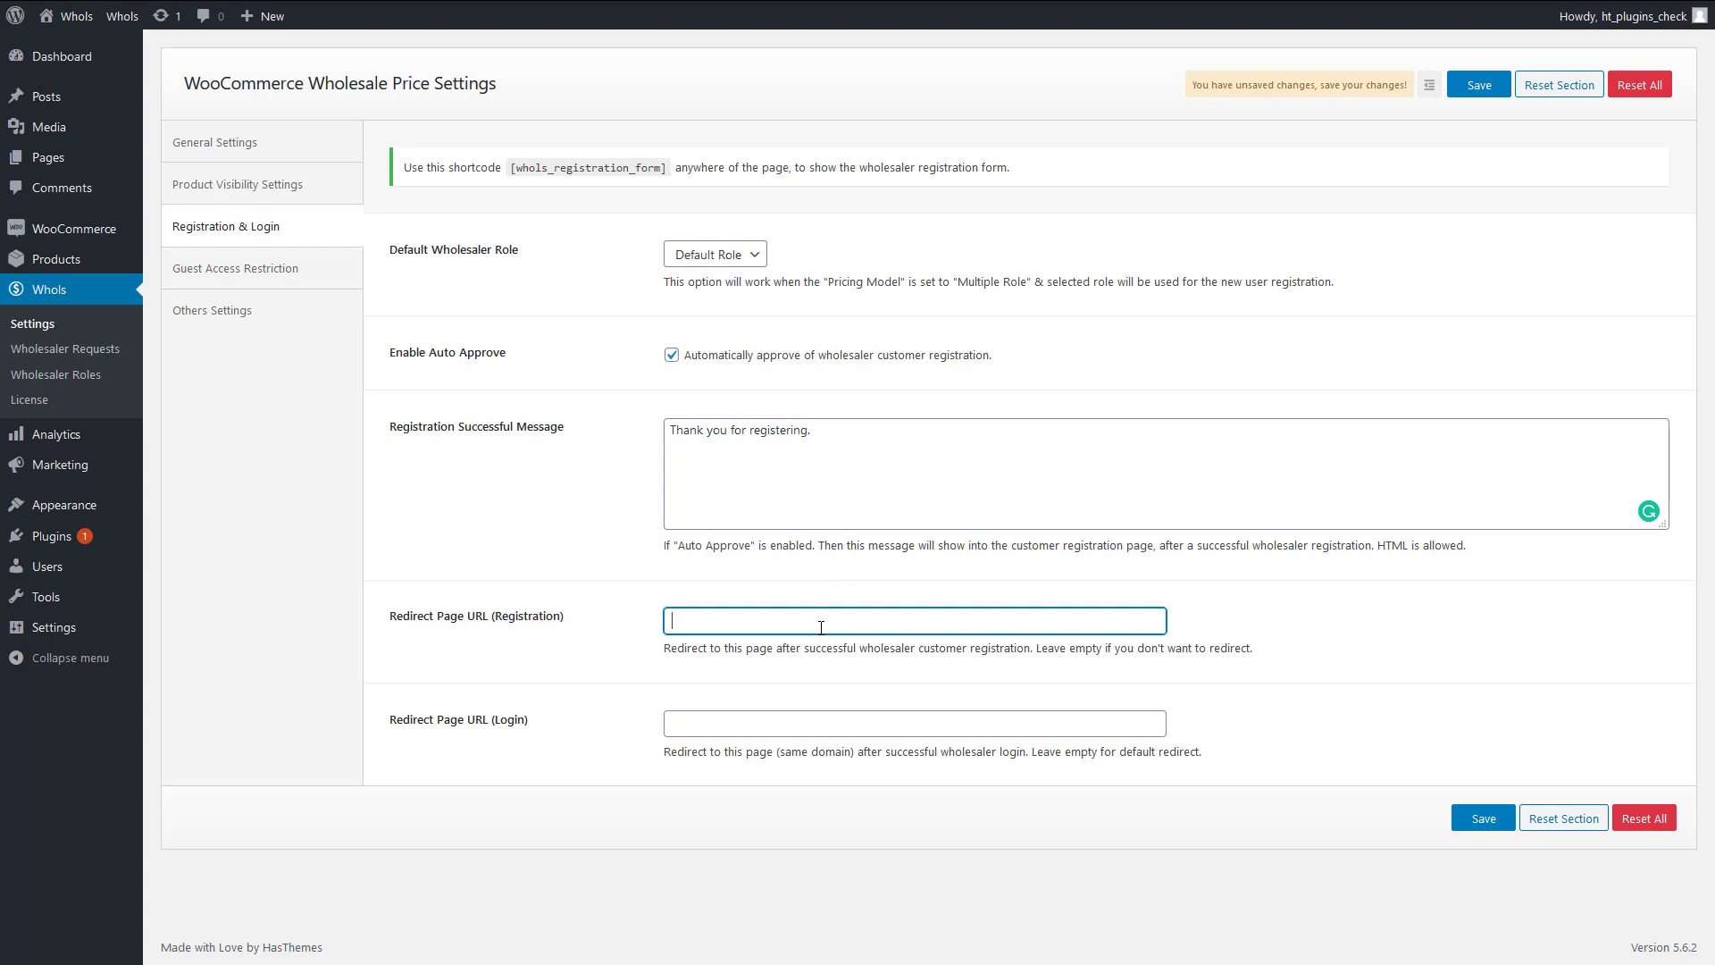
pyautogui.click(757, 732)
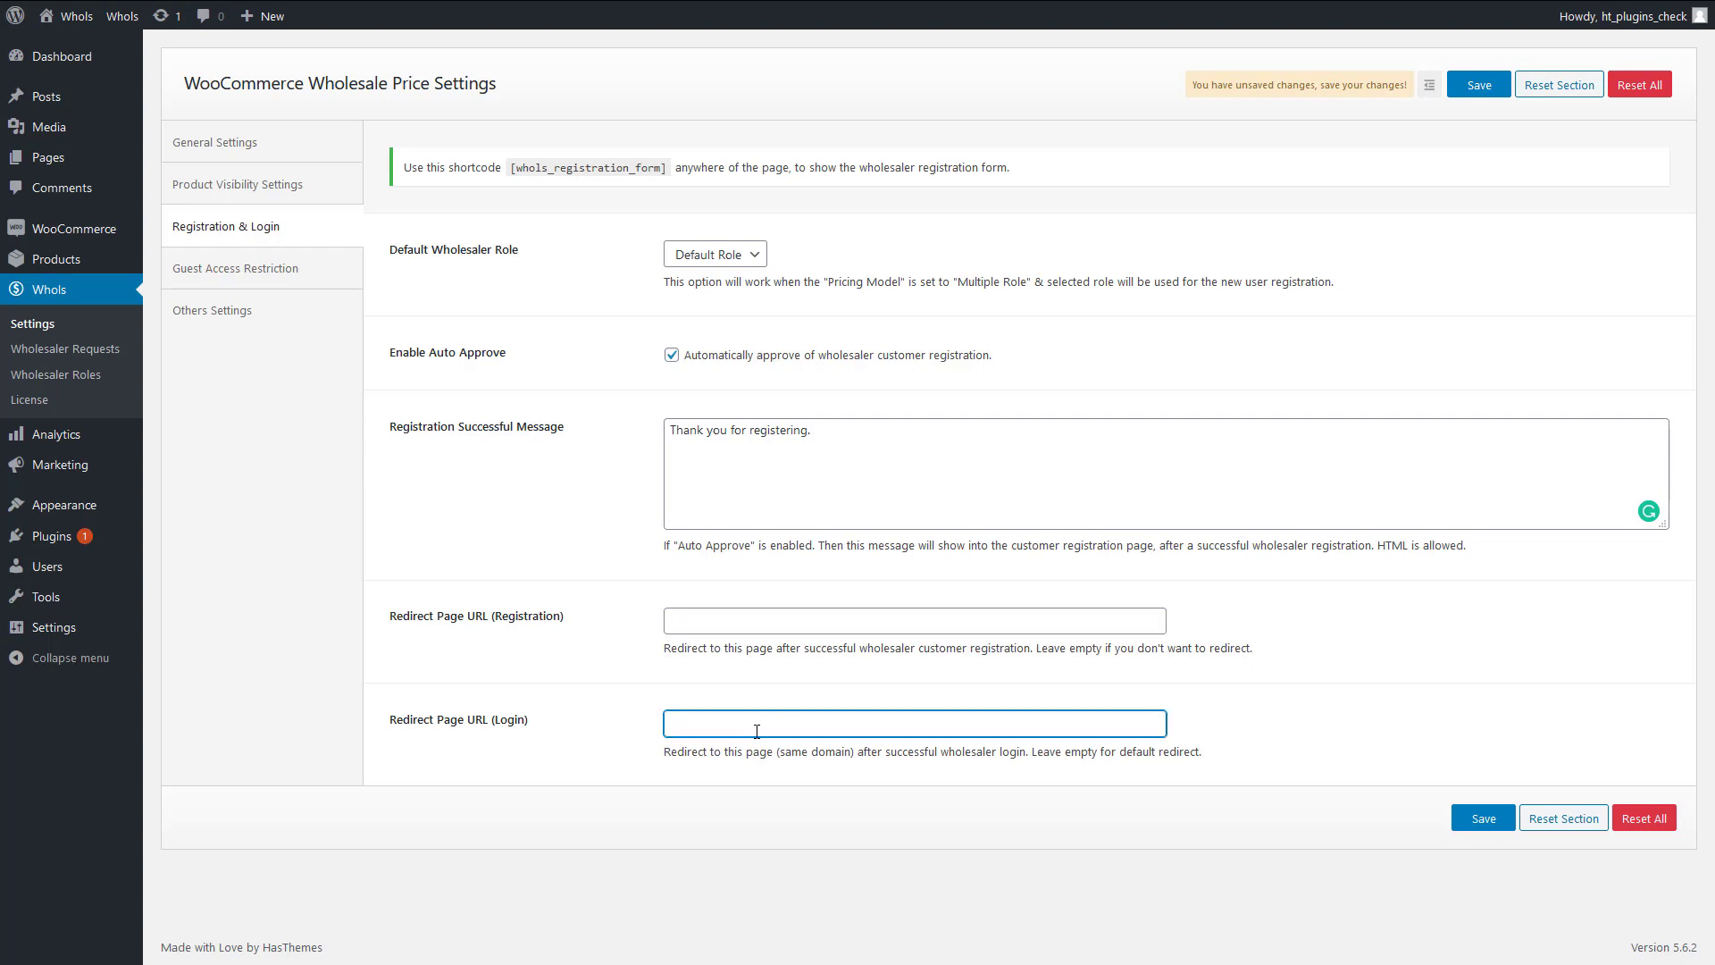
pyautogui.click(654, 694)
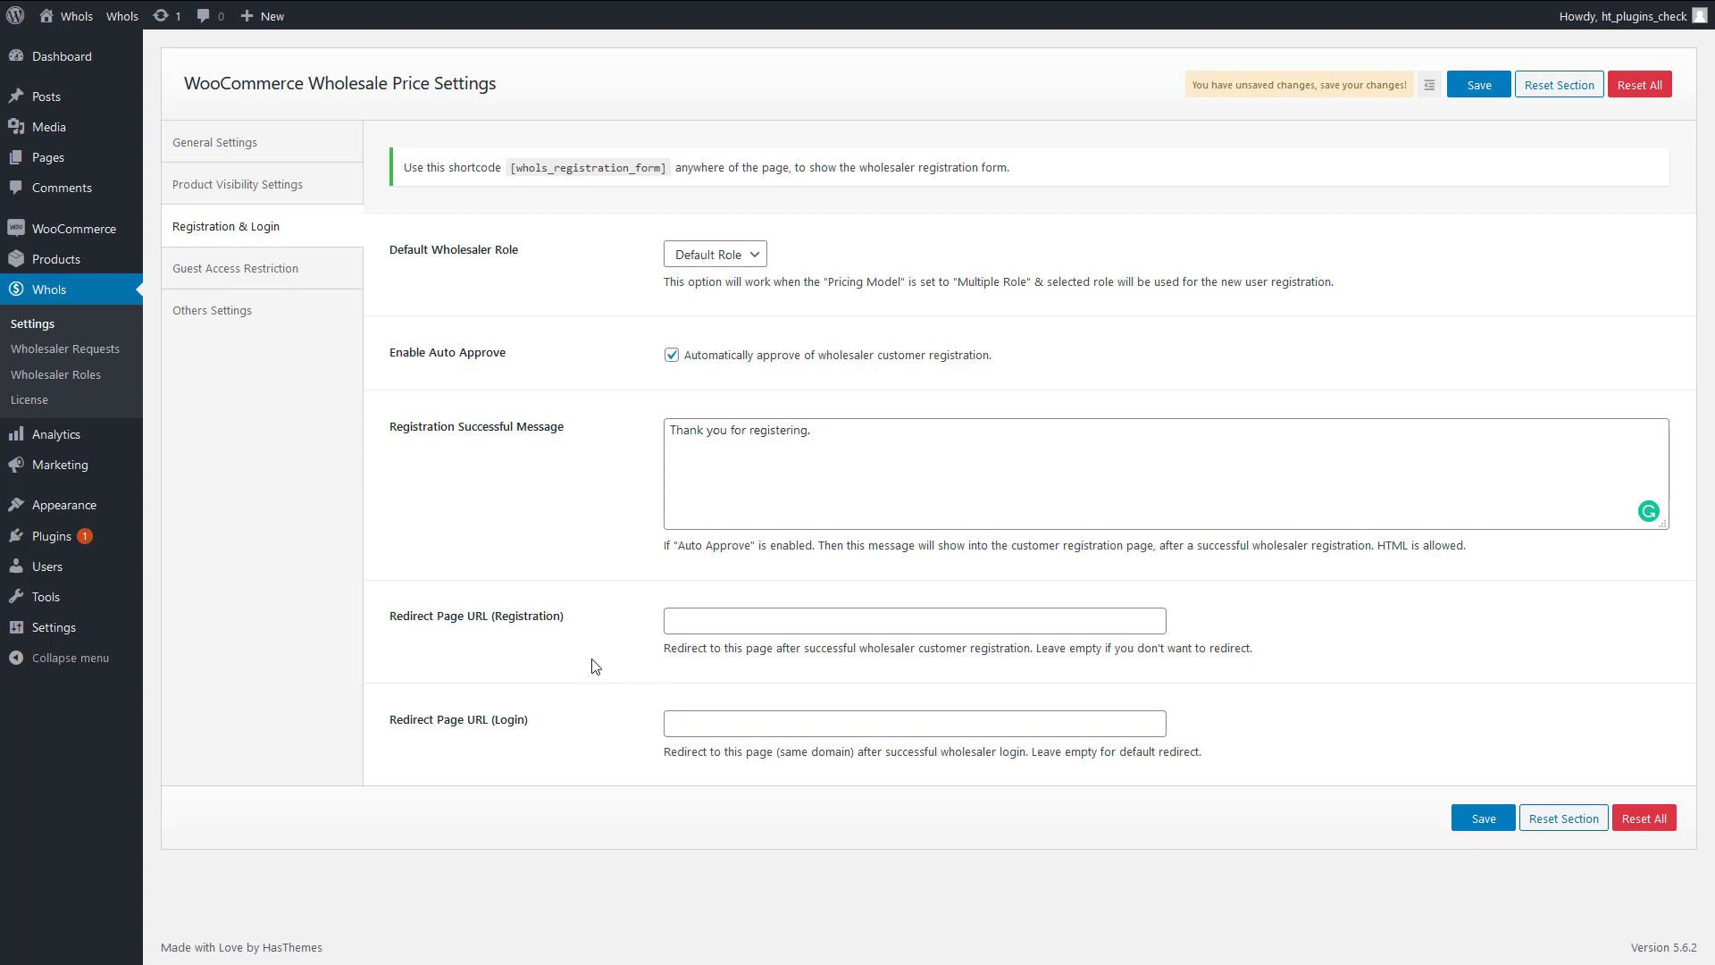
# Enable hiding prices for guest users in the Guest Access Restriction settings.
pyautogui.click(278, 280)
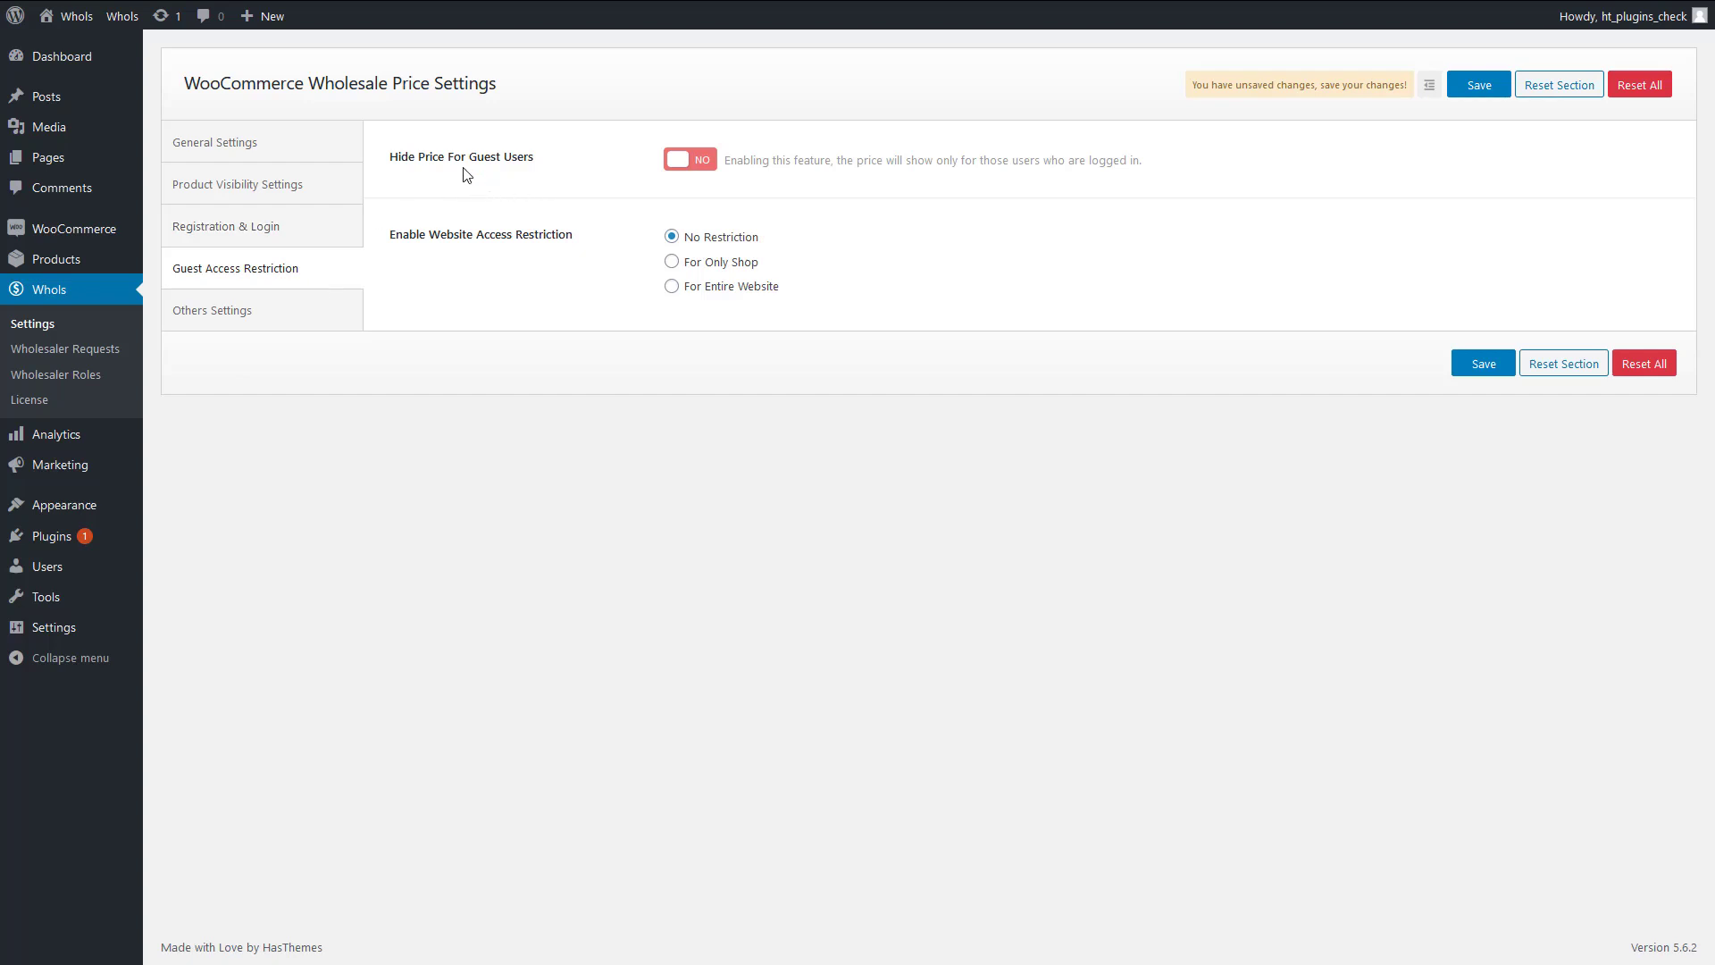
pyautogui.click(696, 169)
# Disable coupons and the Direct bank transfer payment gateway for wholesale customers in Others Settings.
pyautogui.click(268, 327)
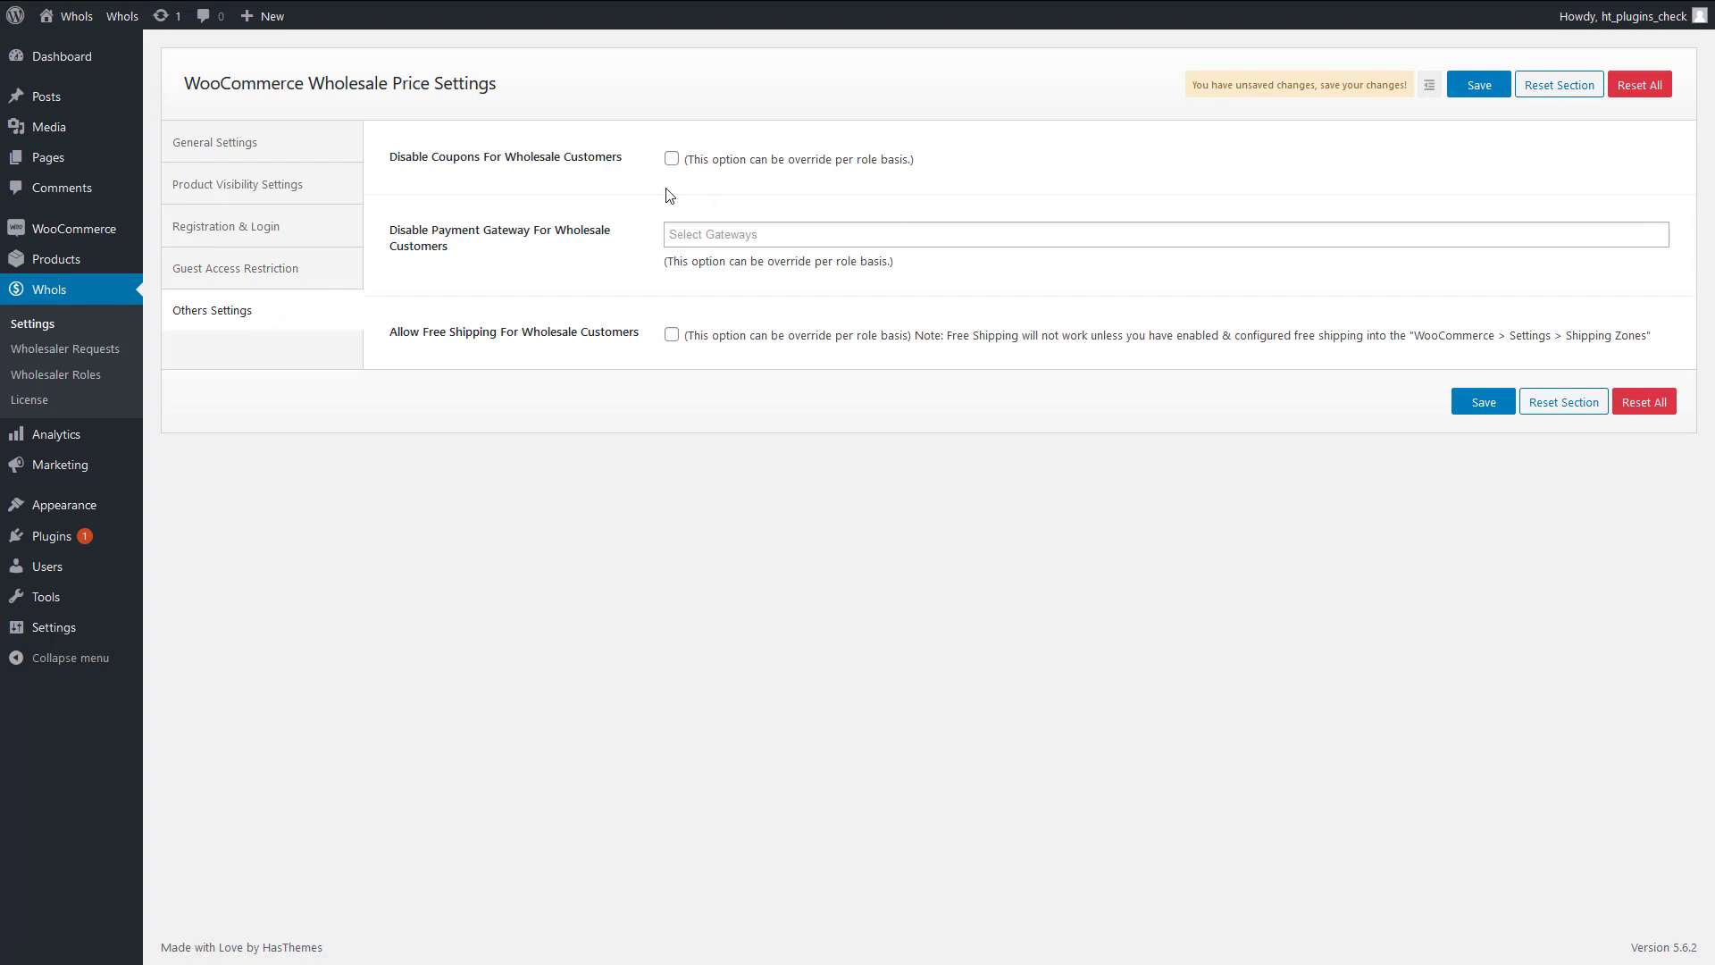
pyautogui.click(673, 163)
pyautogui.click(721, 235)
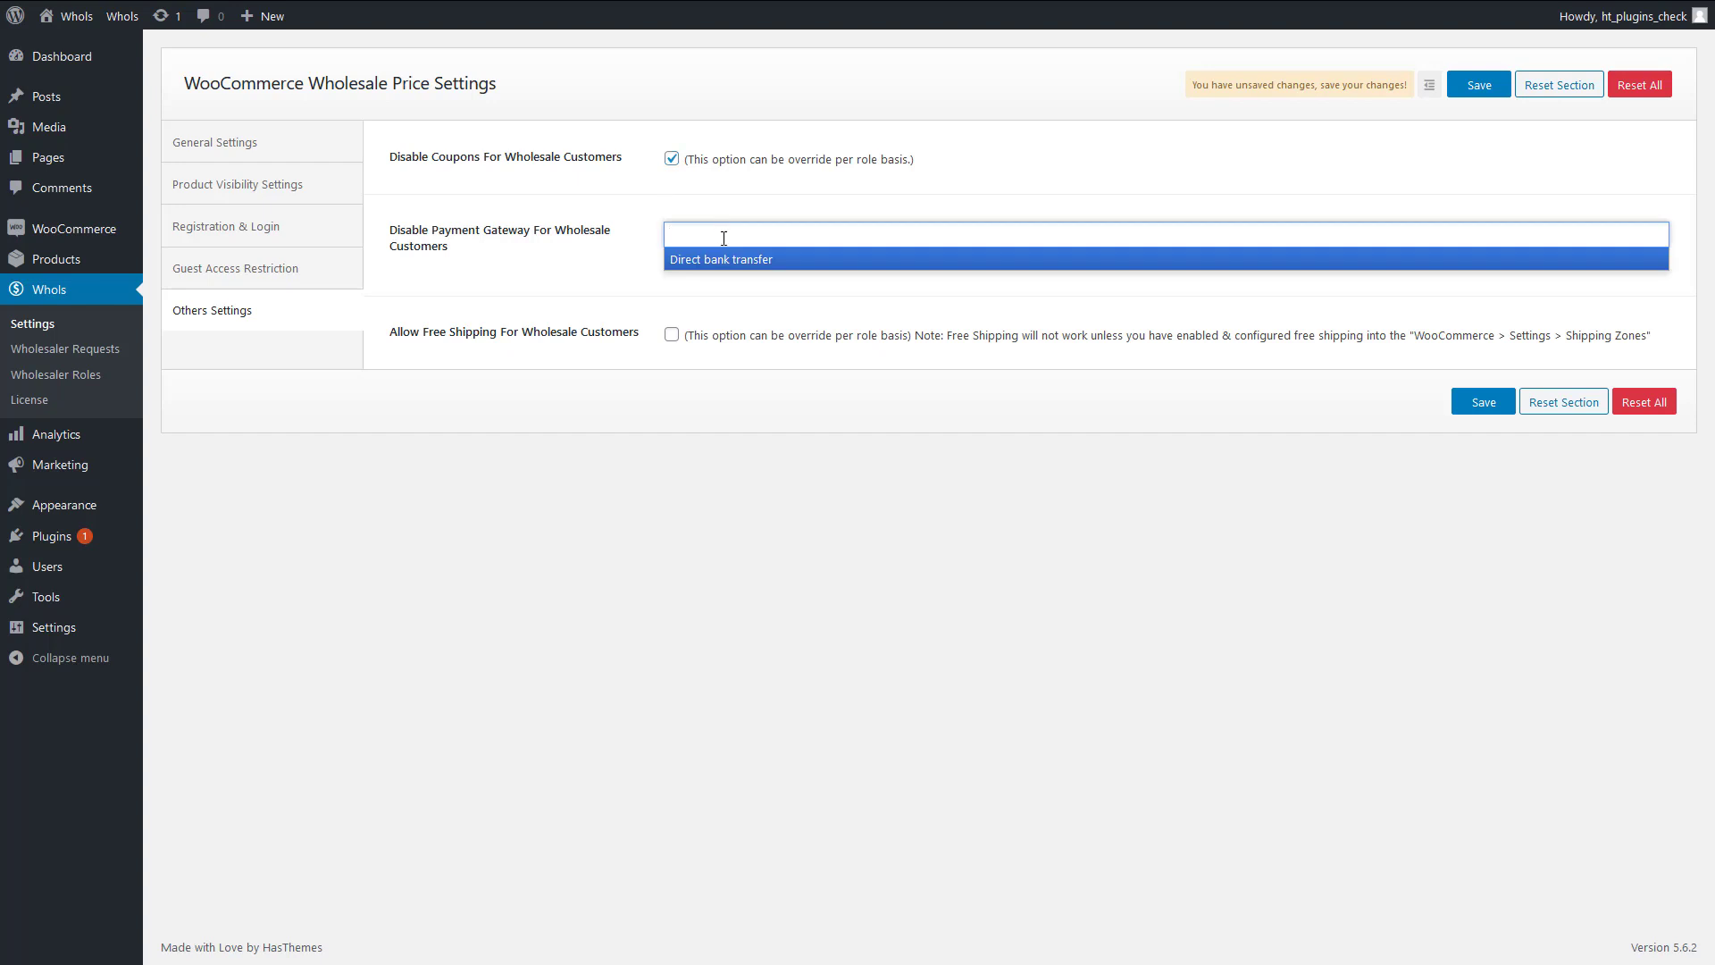
pyautogui.click(751, 260)
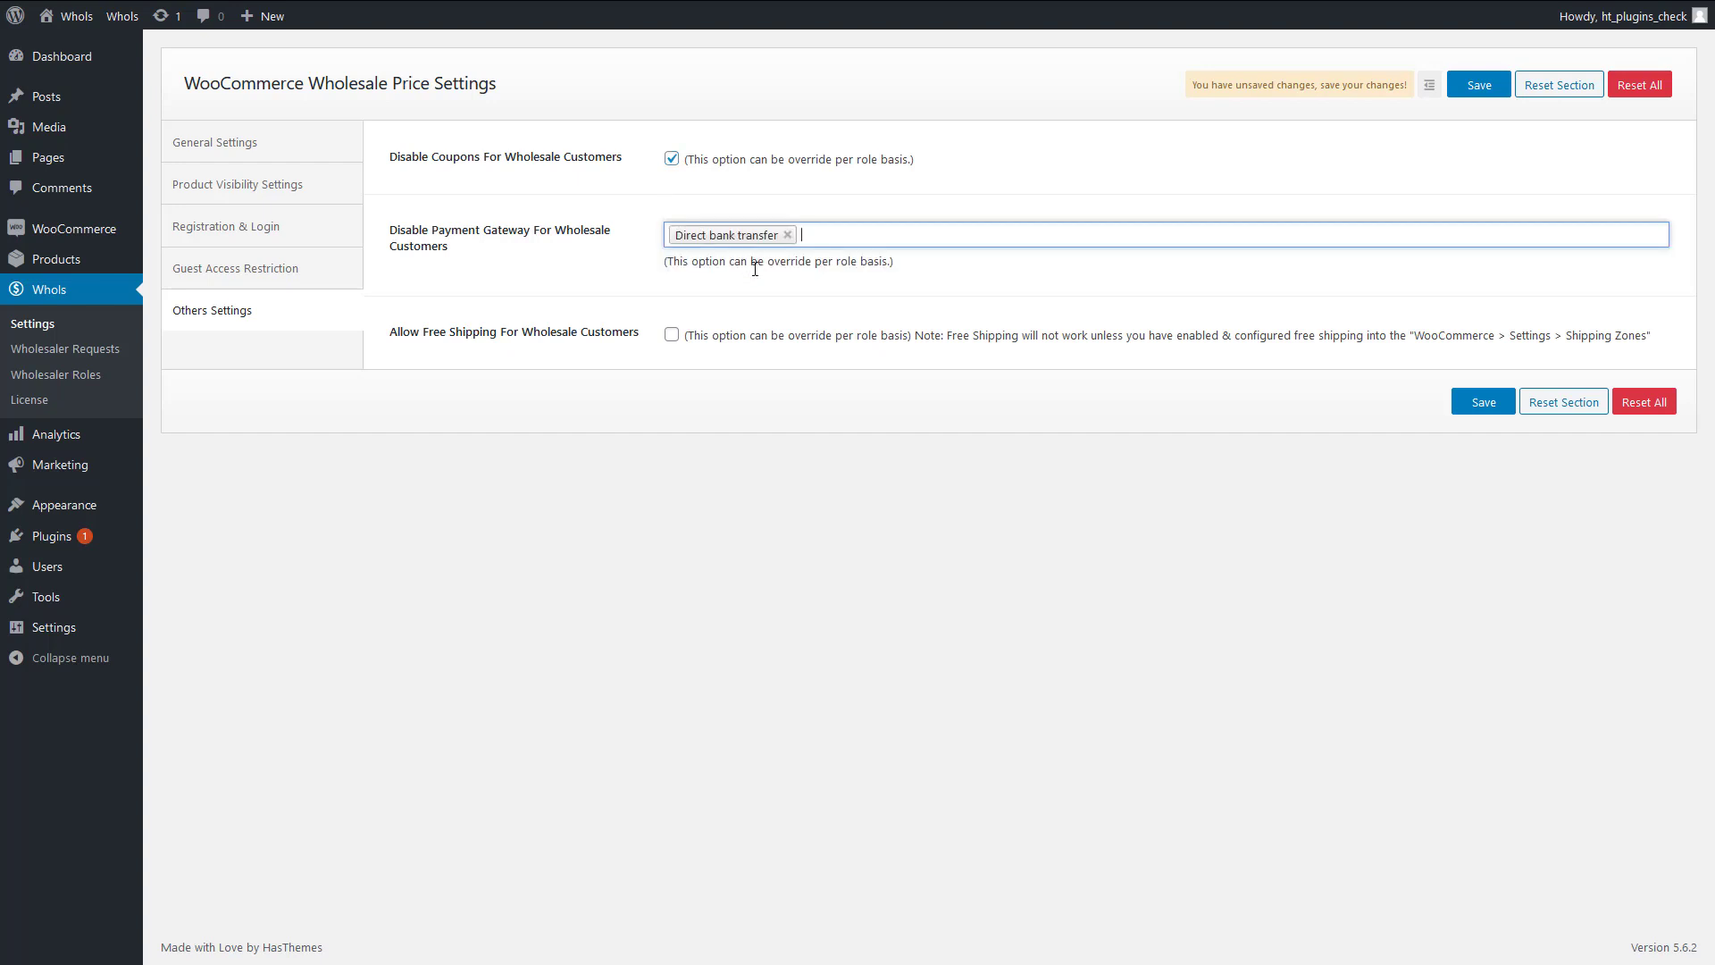
# Allow free shipping for wholesale customers and save the plugin settings.
pyautogui.click(672, 336)
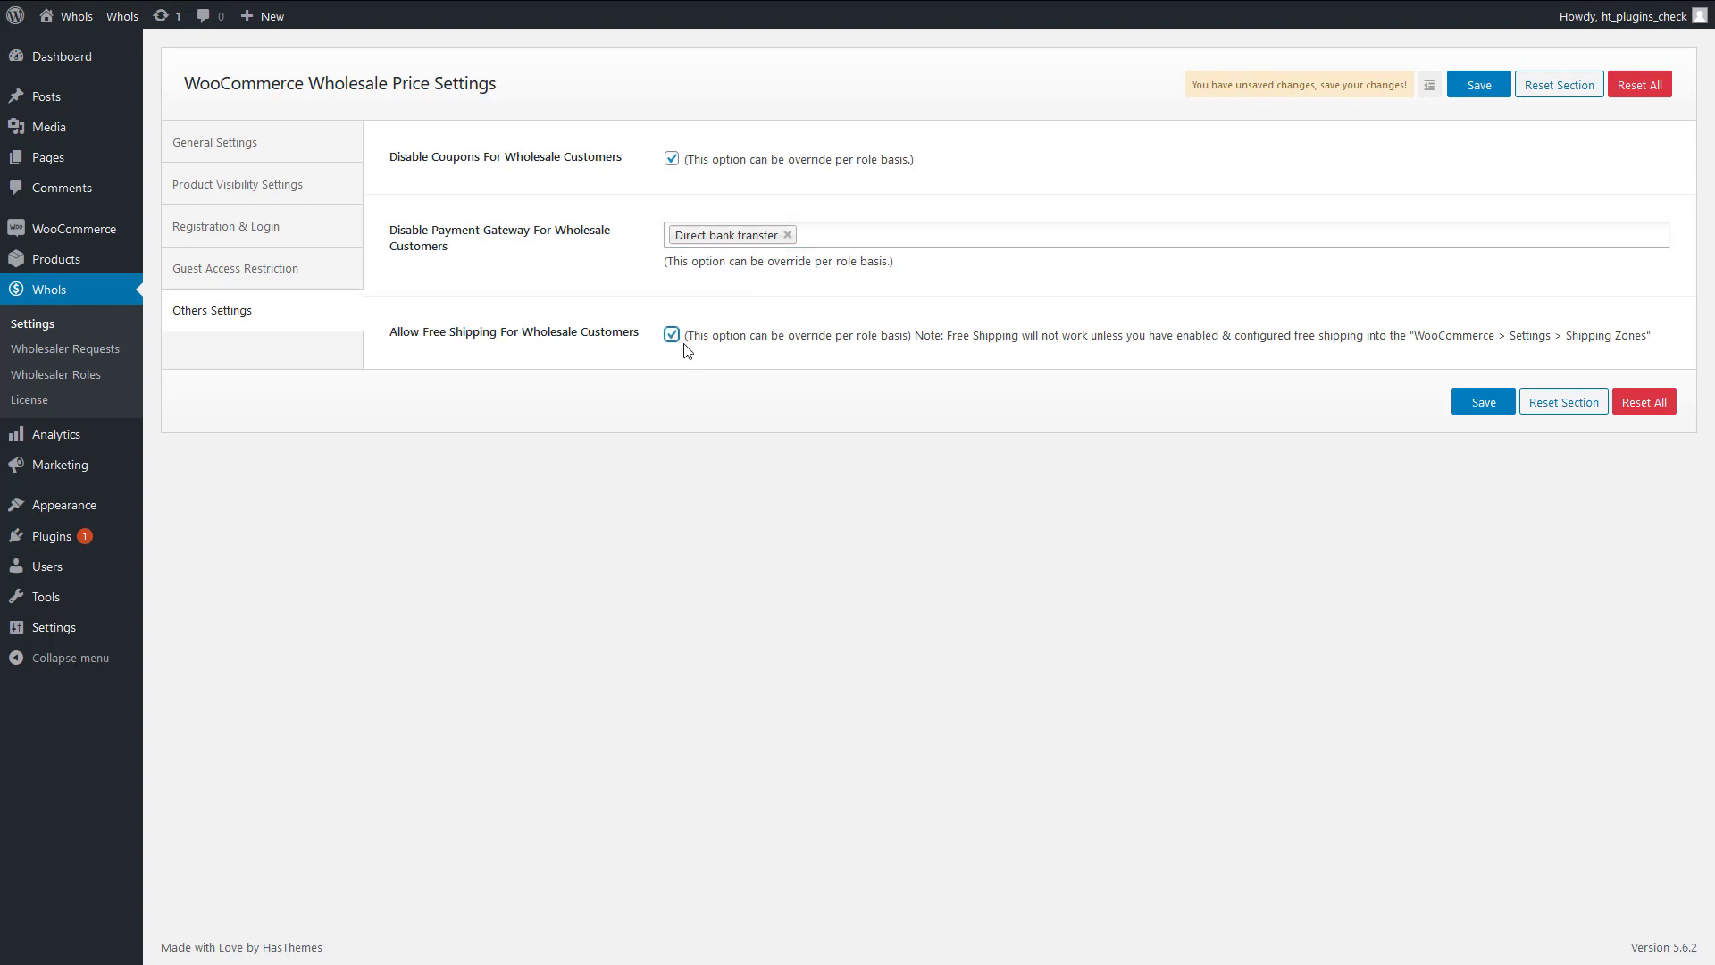
pyautogui.click(1477, 411)
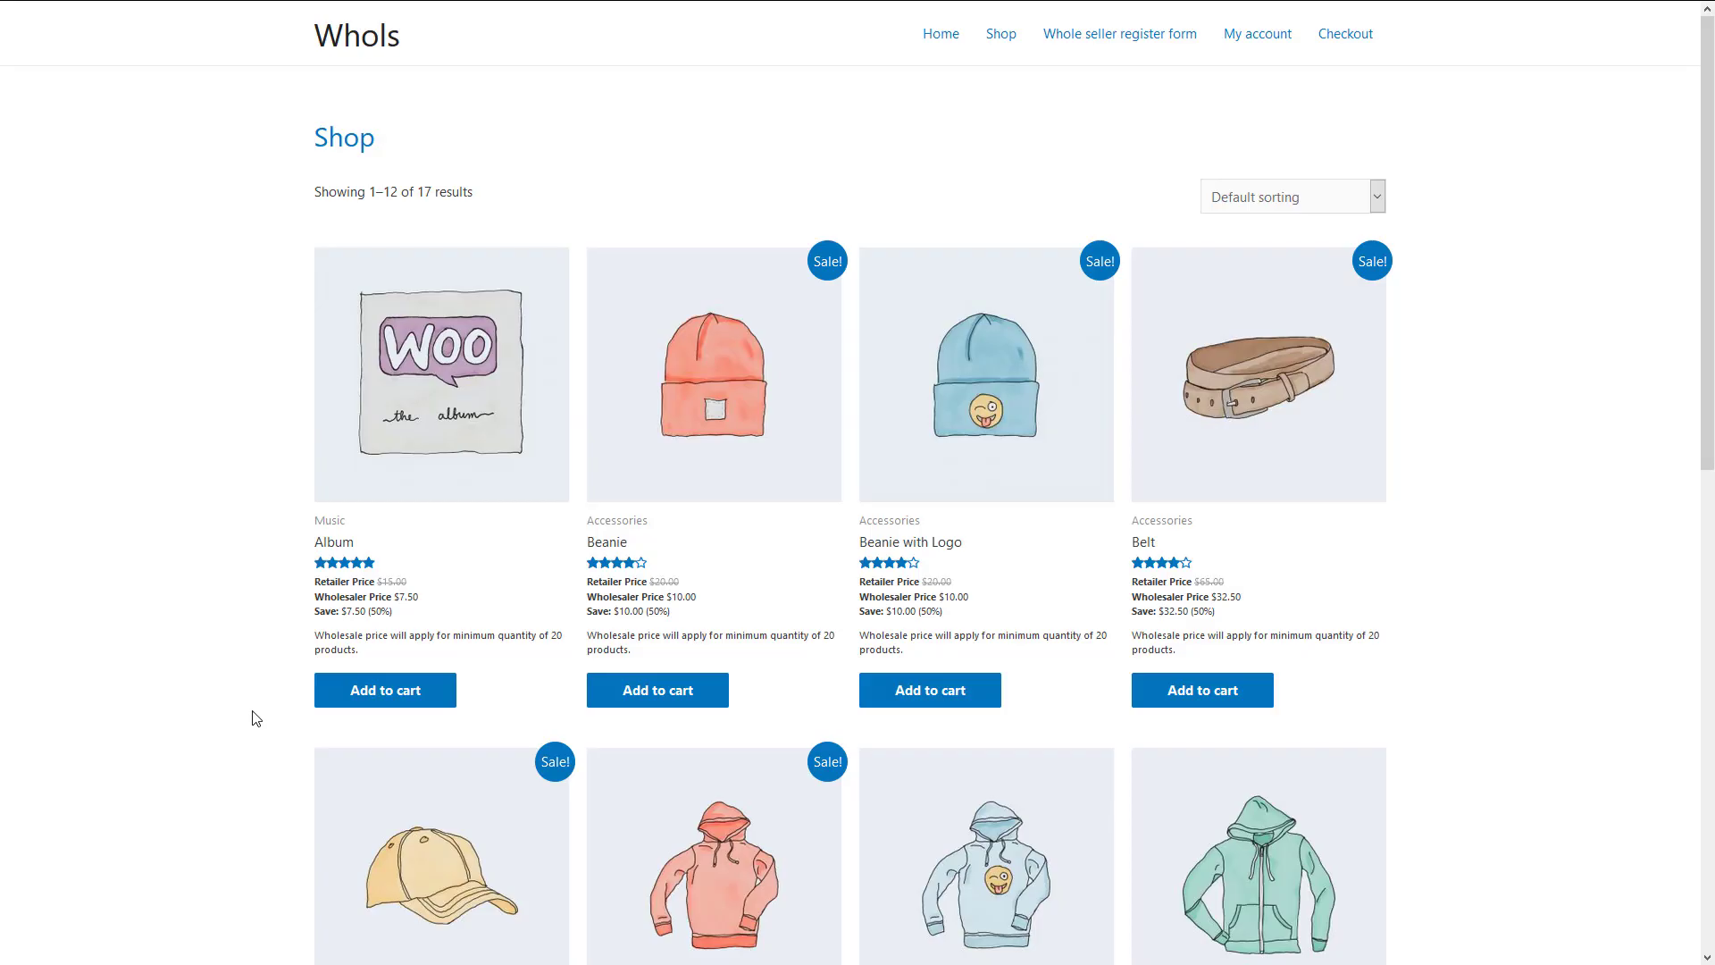
# Add the Album product to the shop cart and update its cart quantity to 20.
pyautogui.click(371, 695)
pyautogui.click(494, 694)
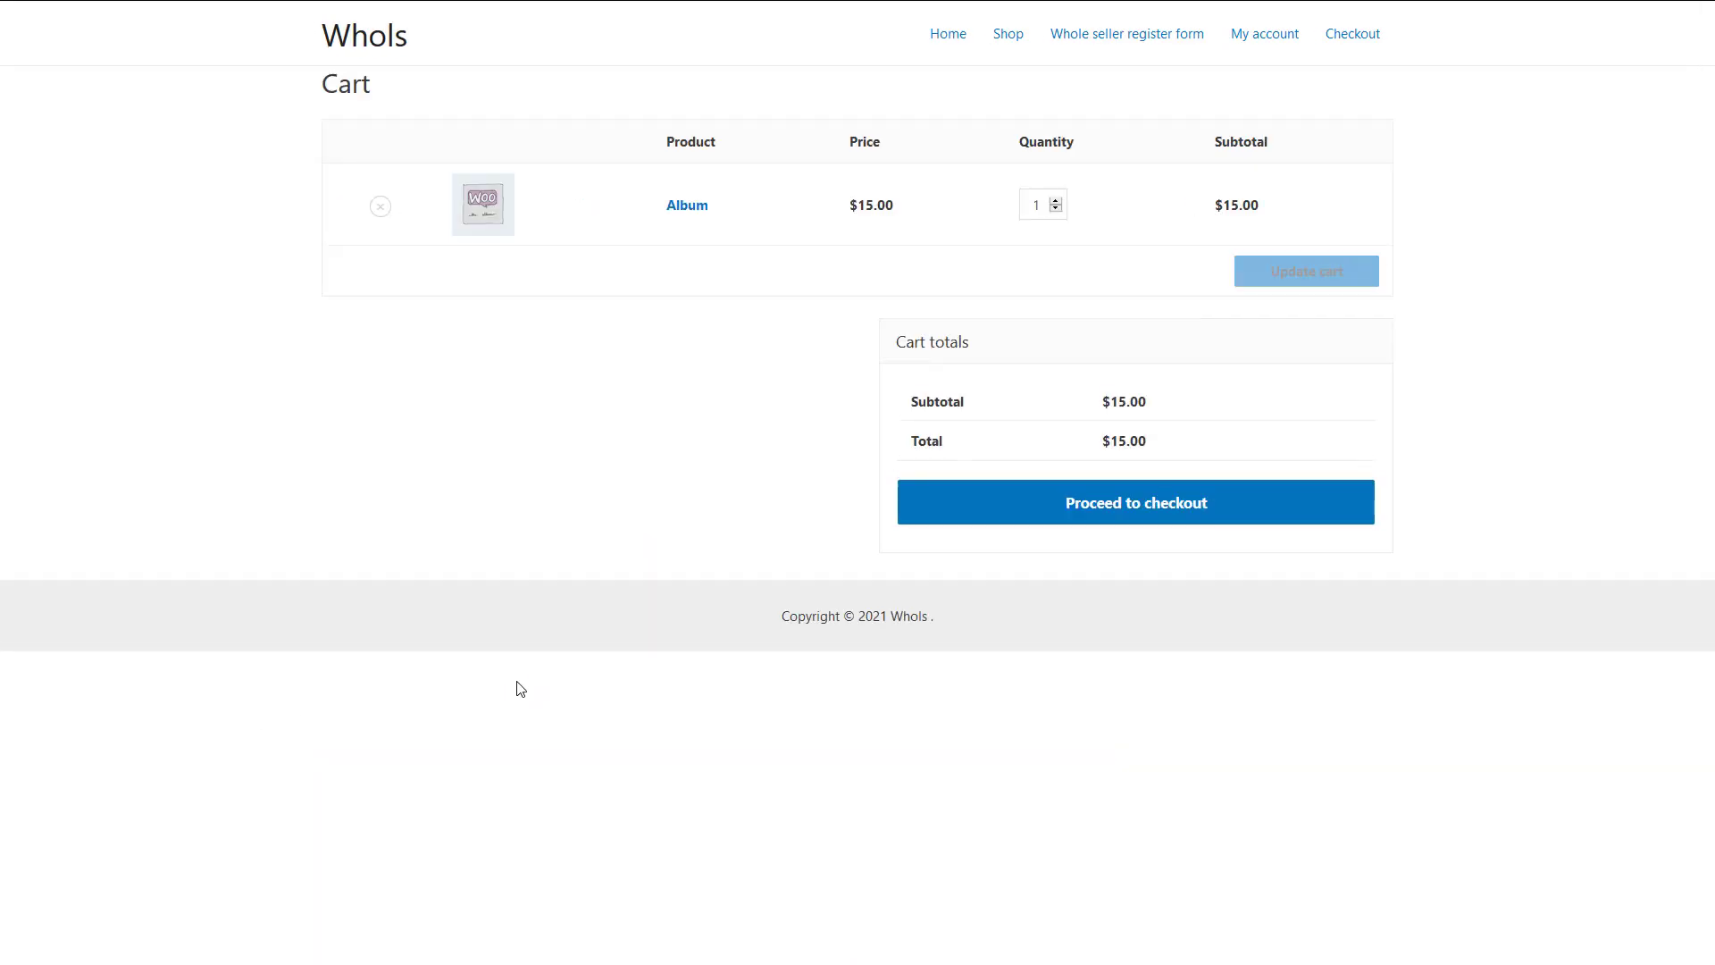
pyautogui.doubleClick(868, 205)
pyautogui.doubleClick(1032, 206)
pyautogui.write('20')
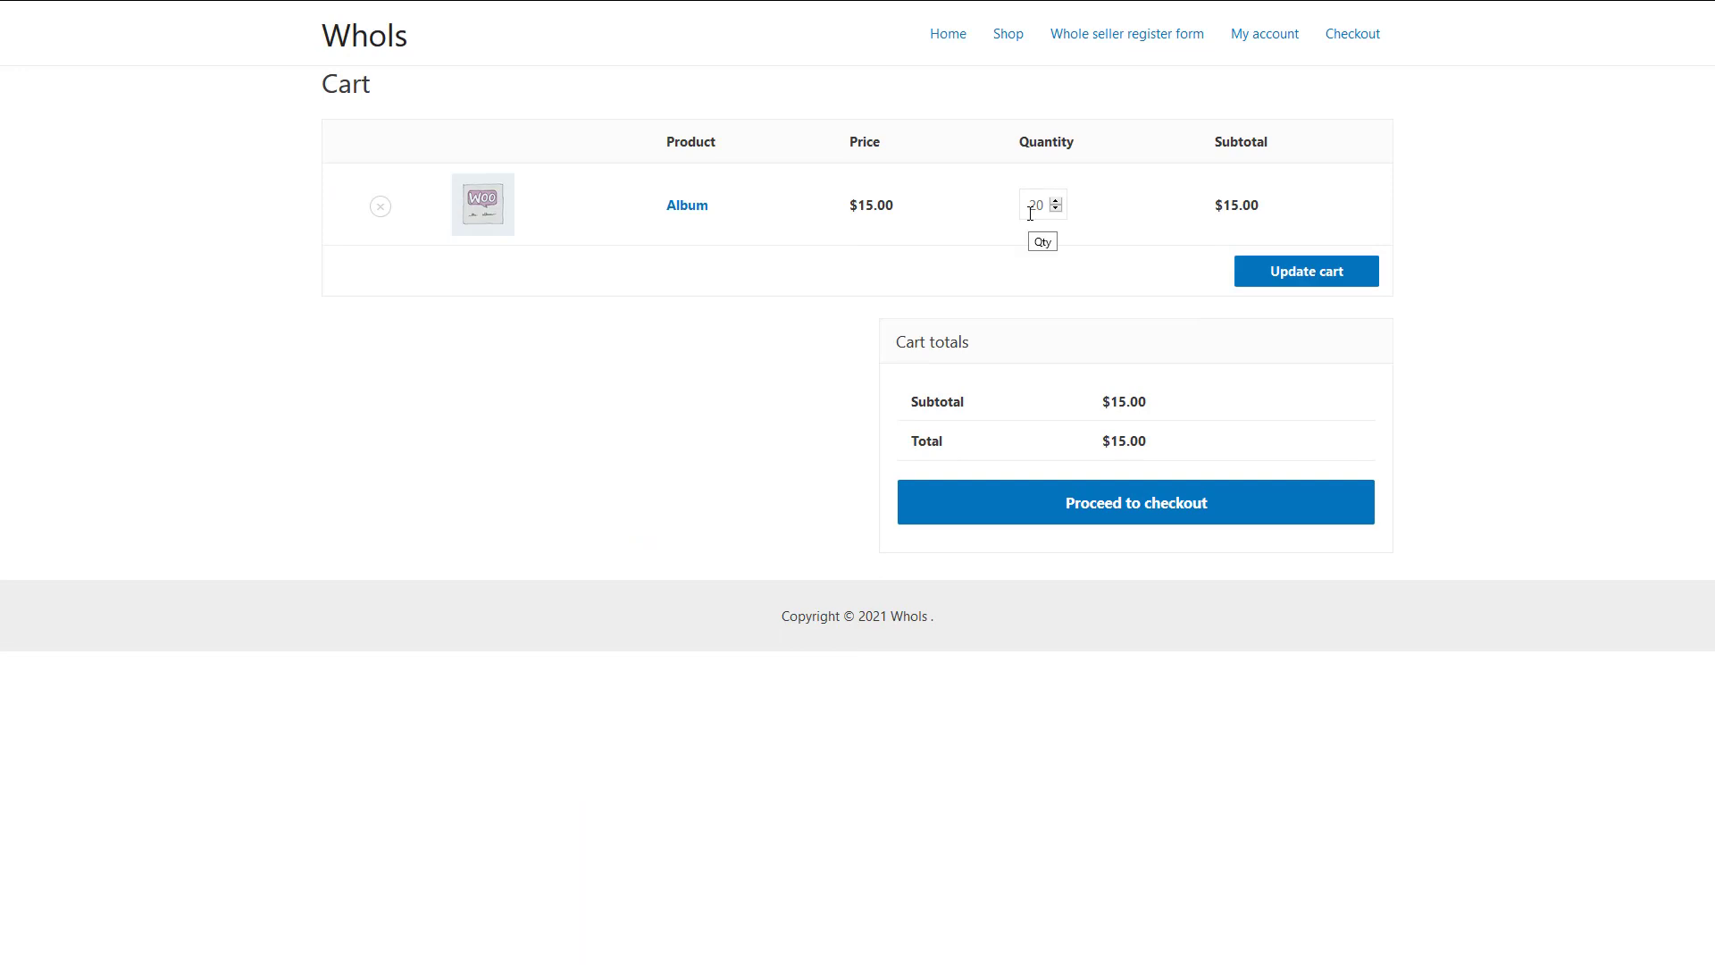
pyautogui.click(1323, 277)
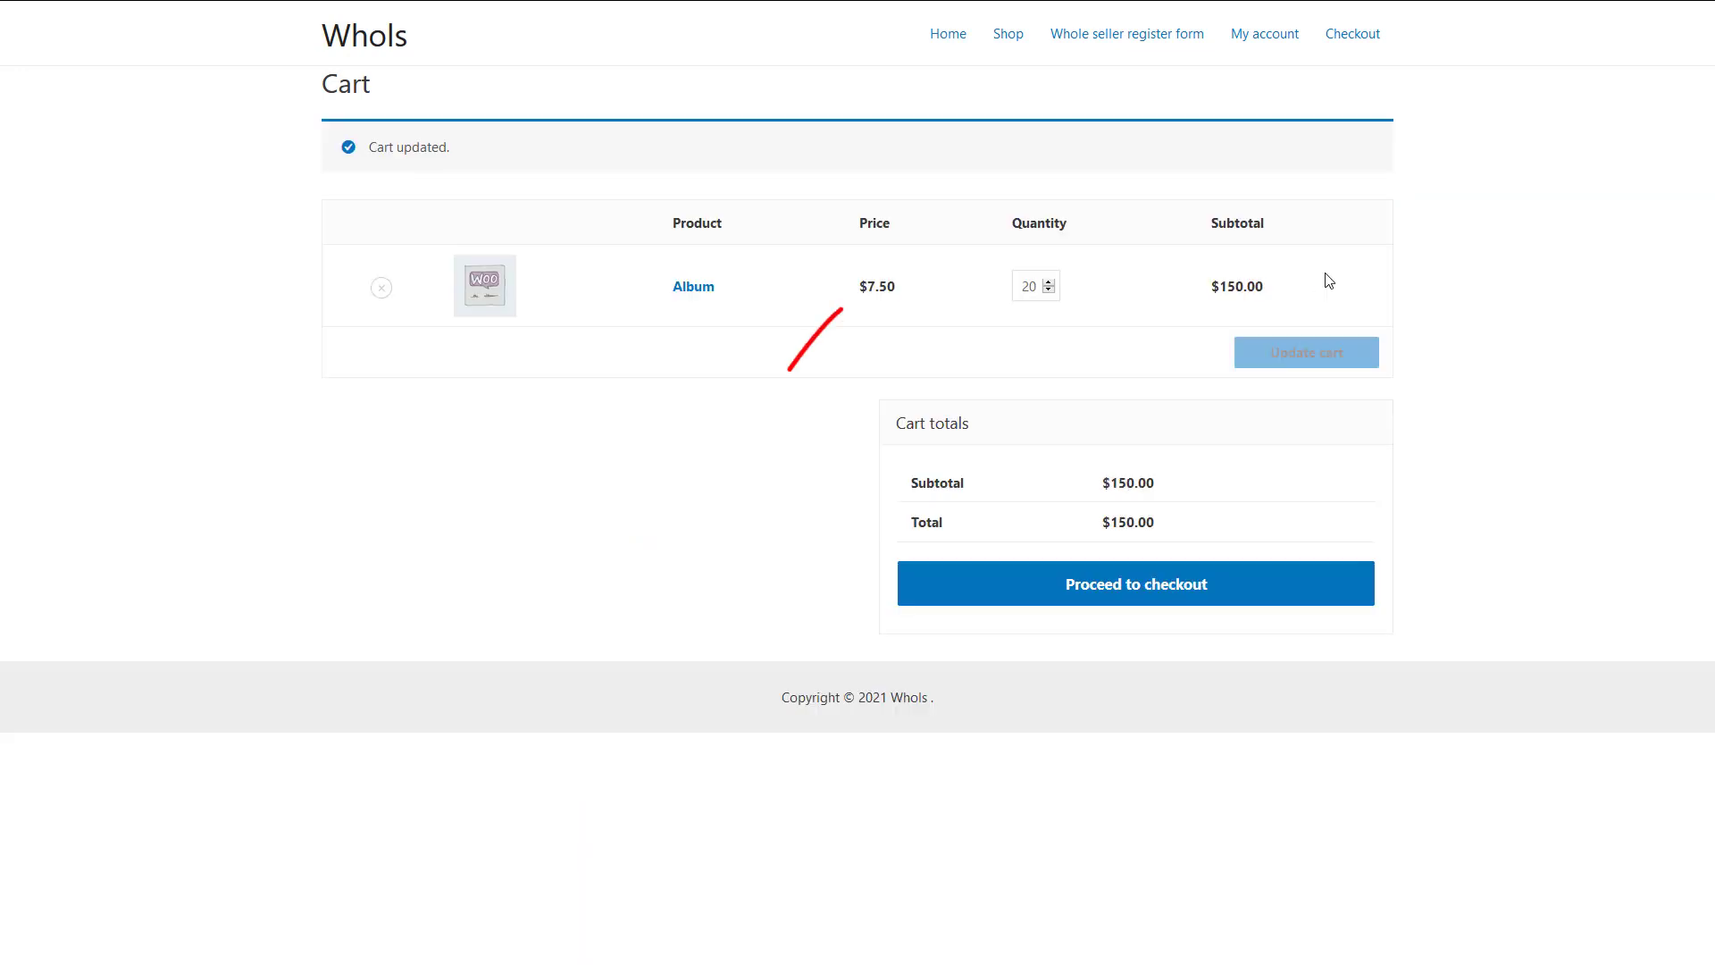
# Check Album's unit price in the cart, proceed to checkout, and return to the Shop page.
pyautogui.moveTo(908, 290); pyautogui.dragTo(867, 291)
pyautogui.click(822, 439)
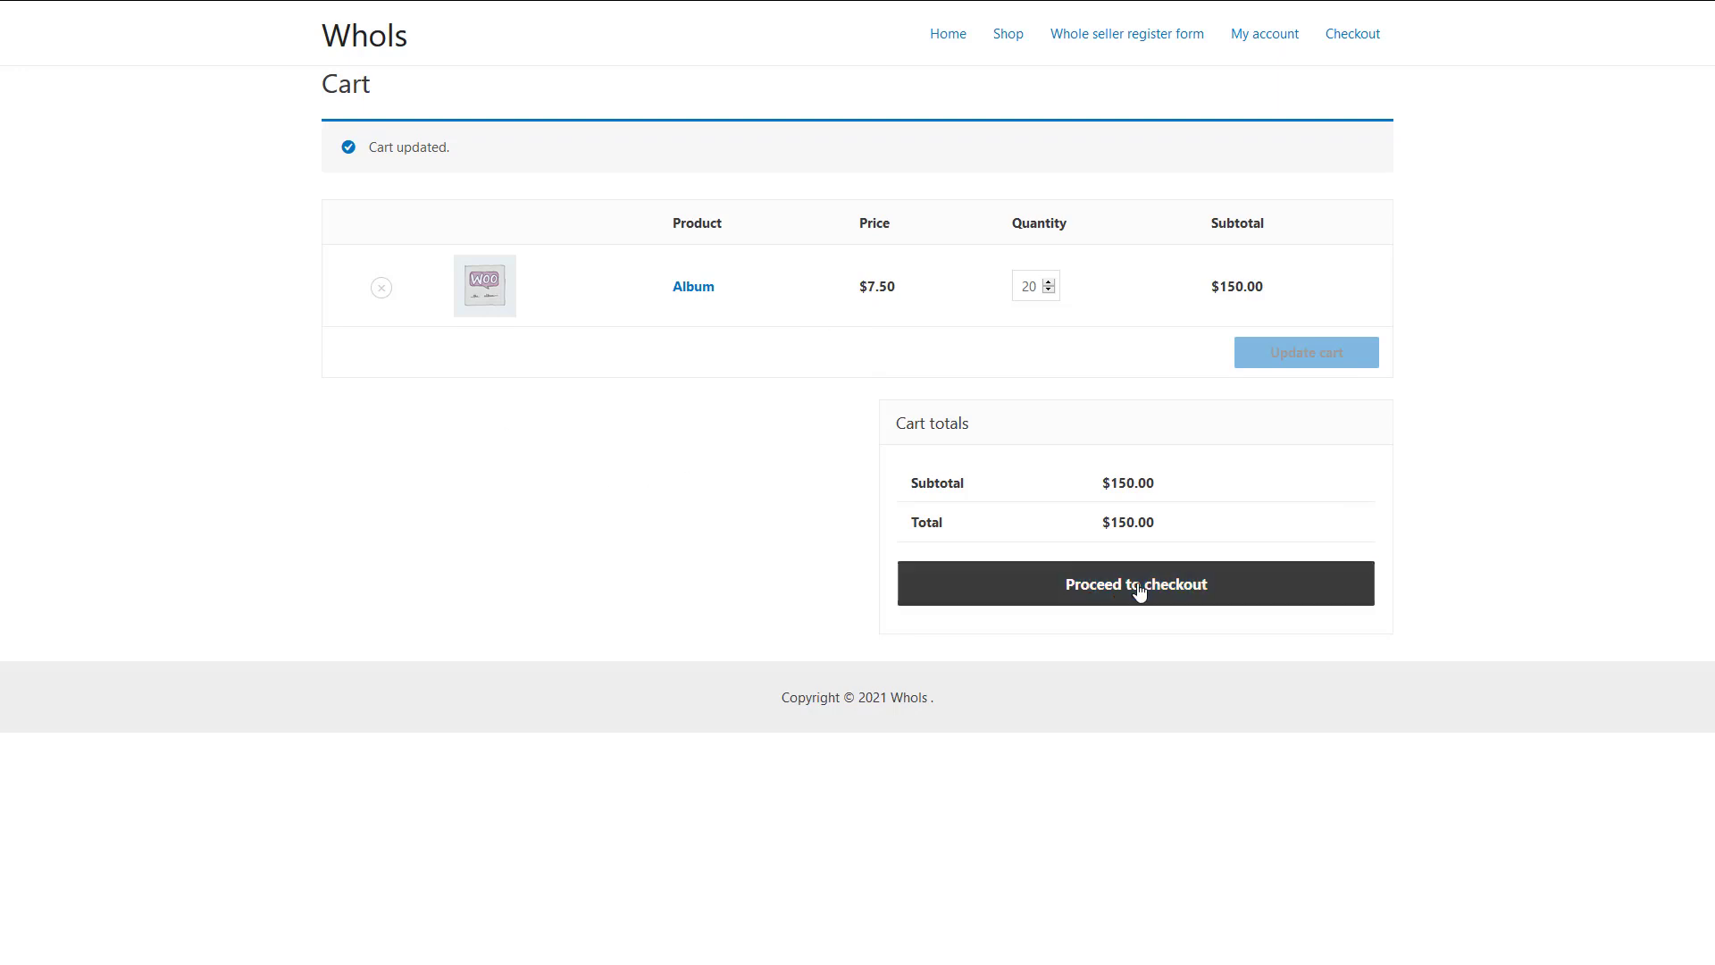
pyautogui.click(1105, 581)
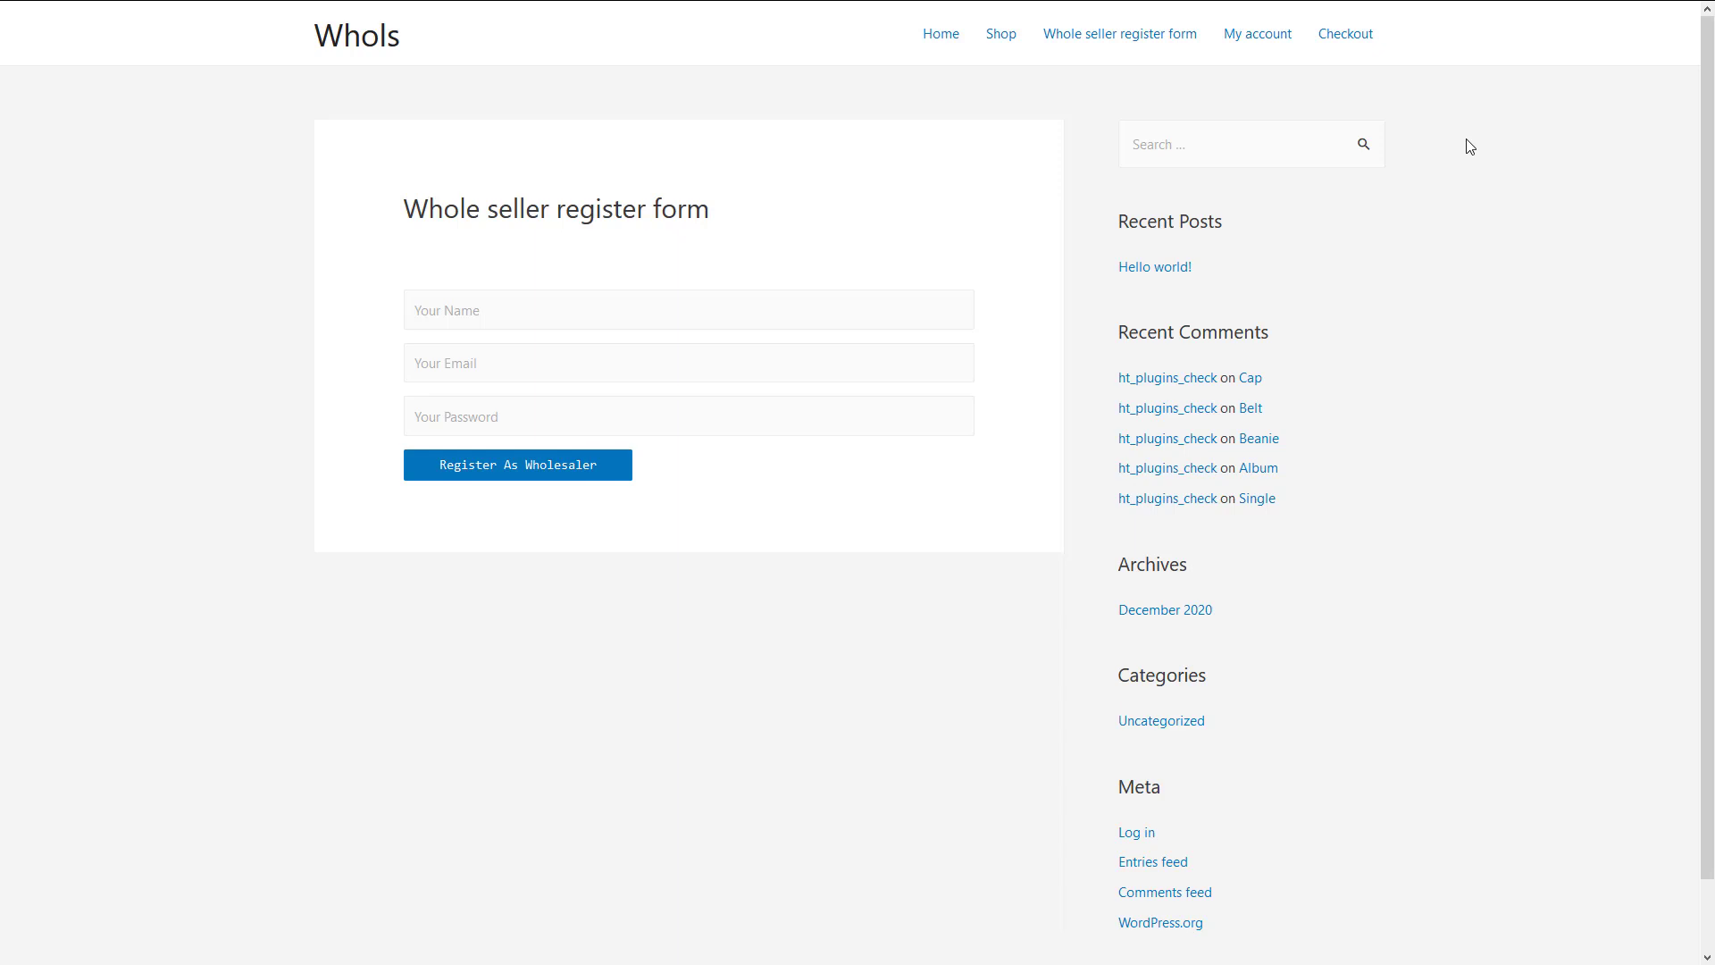
pyautogui.click(1000, 34)
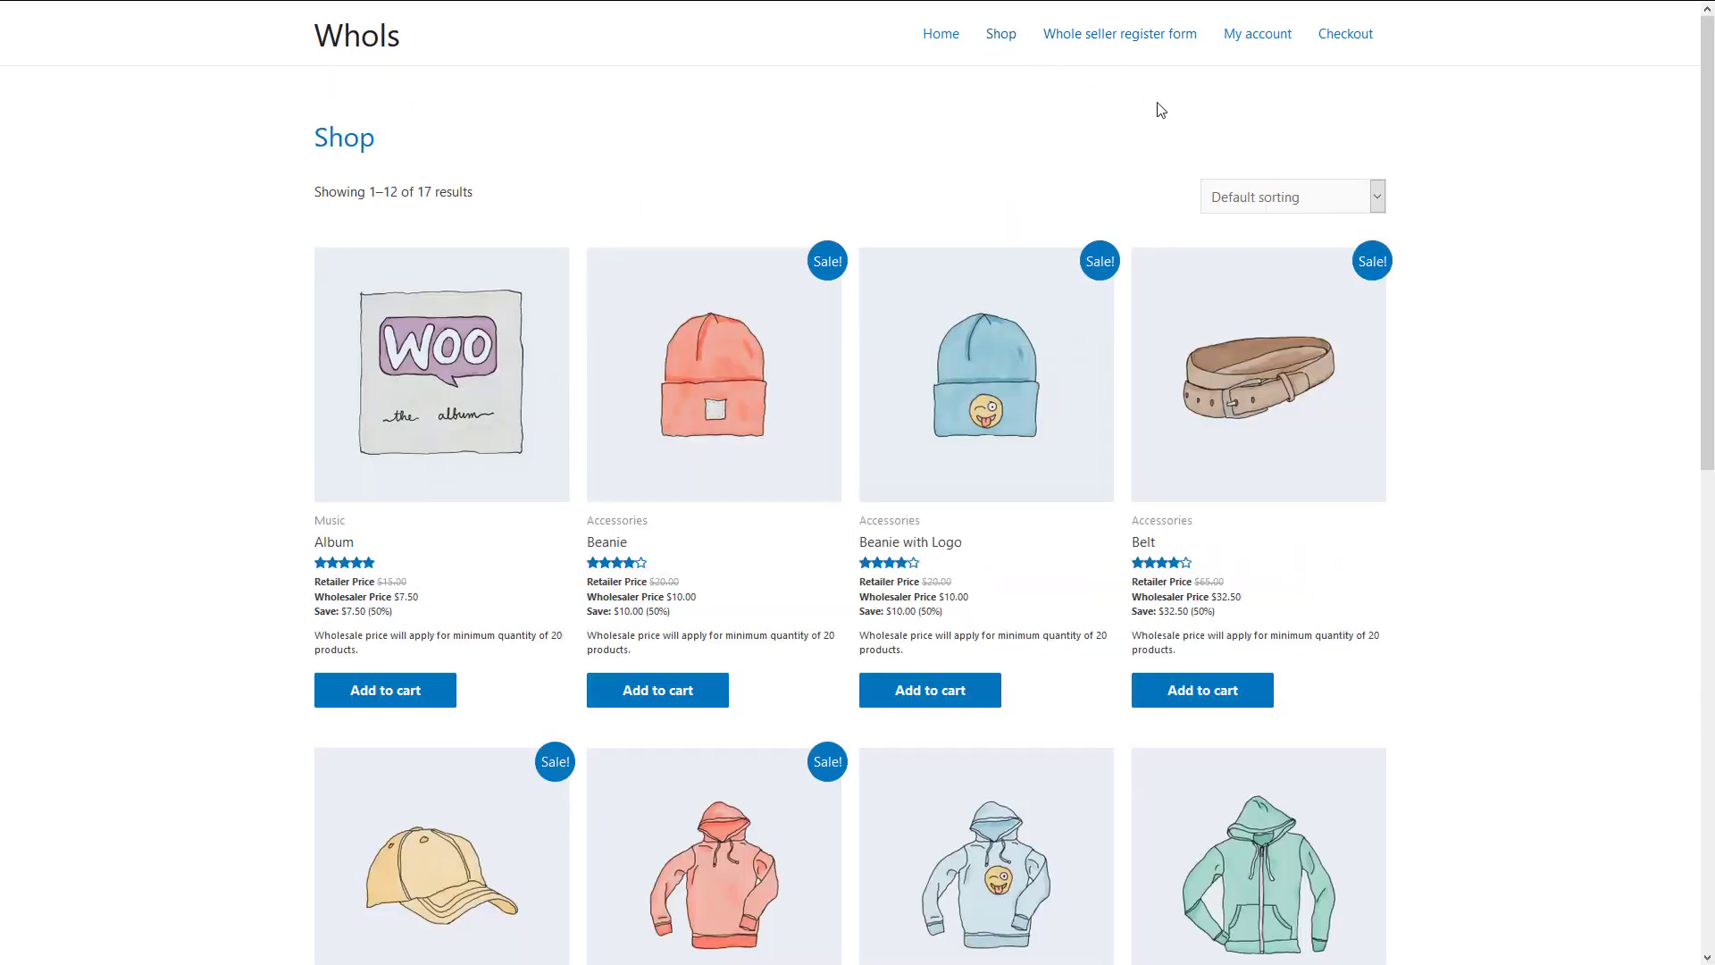